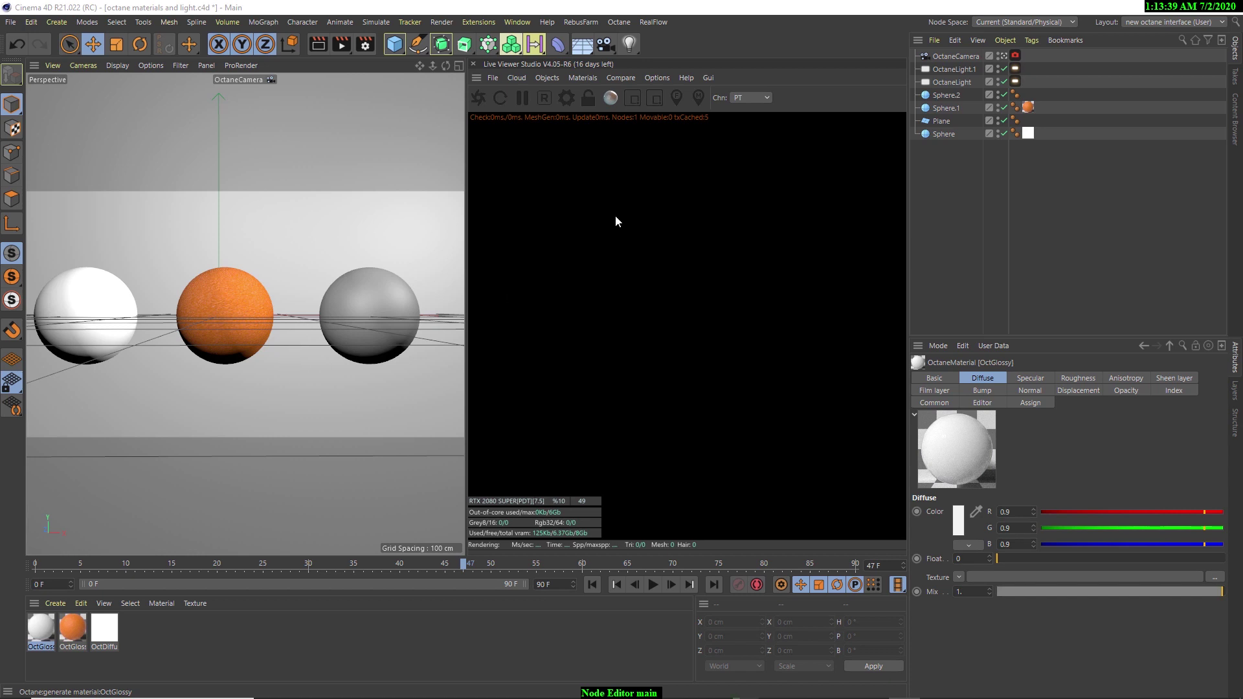
# Step: Create a new Octane glossy material and open it in the Material Editor
pyautogui.click(583, 78)
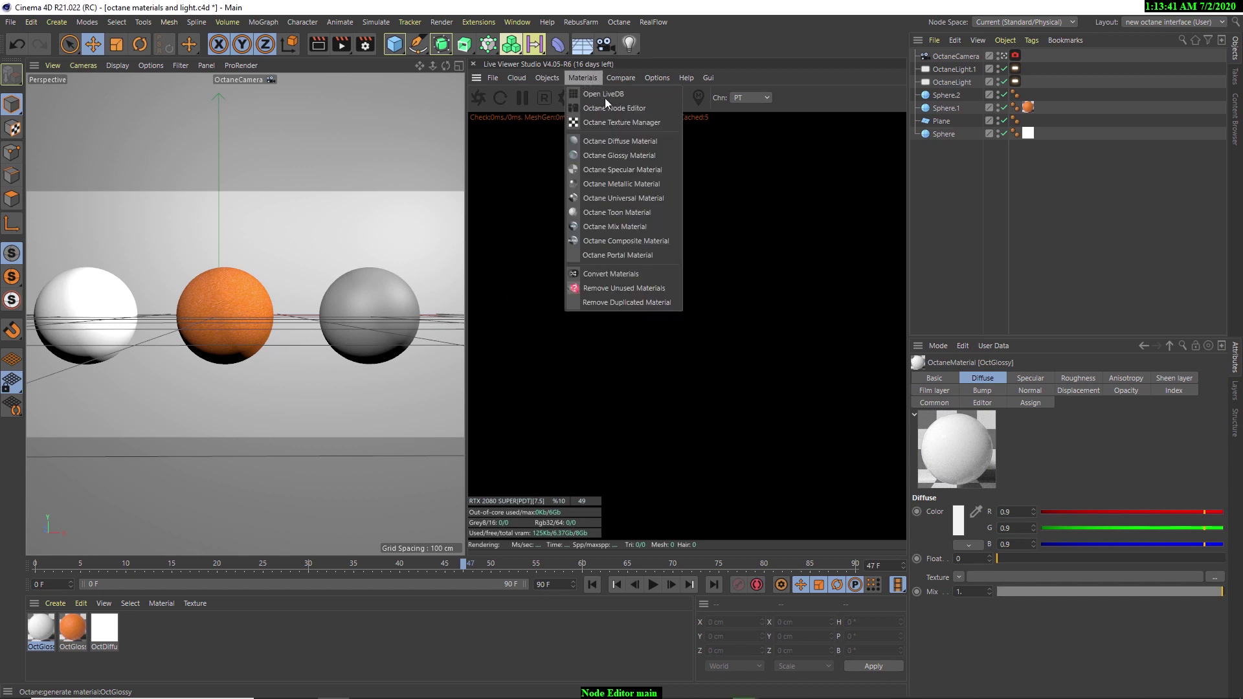
pyautogui.click(610, 155)
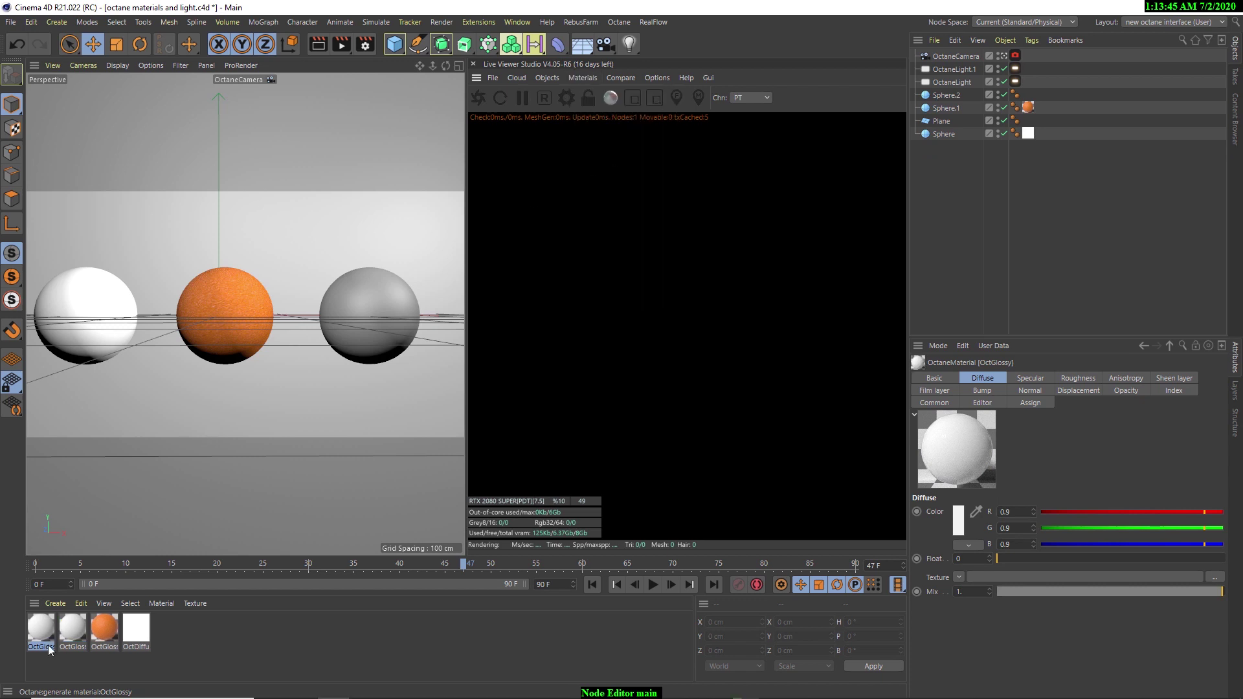
pyautogui.doubleClick(42, 628)
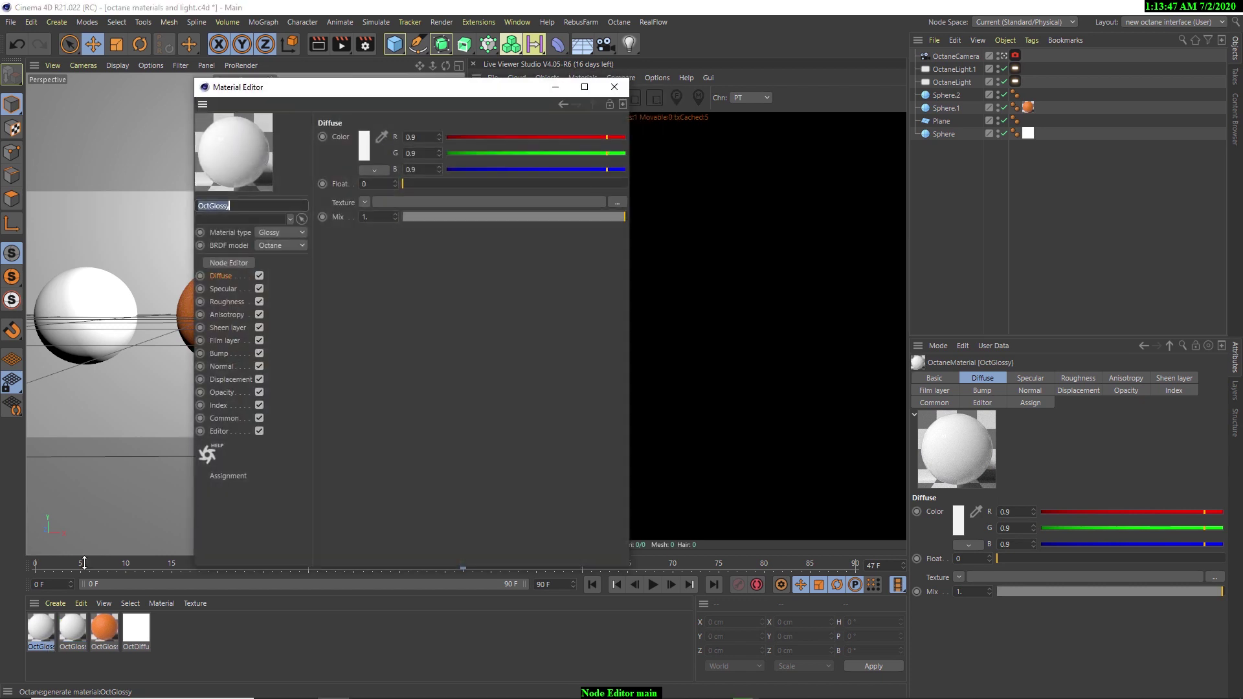
pyautogui.moveTo(375, 94); pyautogui.dragTo(159, 49)
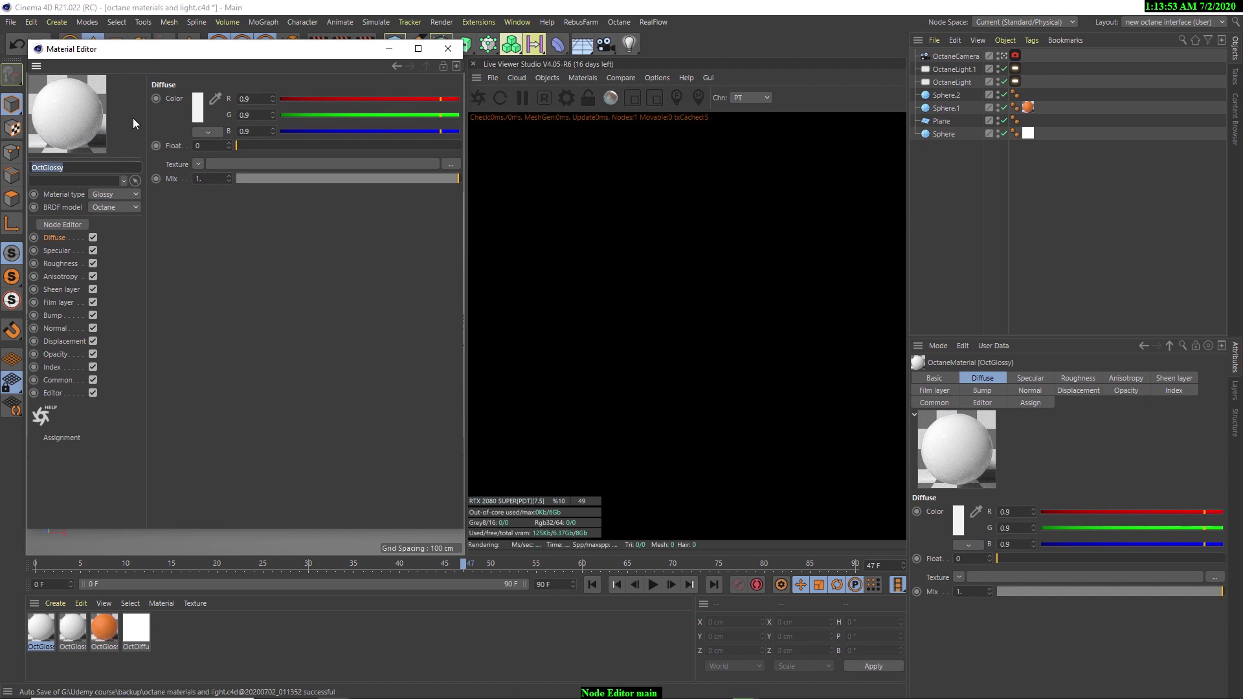
# Step: Open the glossy material's node graph and arrange the node and material editor windows side by side
pyautogui.click(60, 224)
pyautogui.moveTo(399, 214); pyautogui.dragTo(620, 76)
pyautogui.moveTo(653, 169); pyautogui.dragTo(767, 175, button='middle')
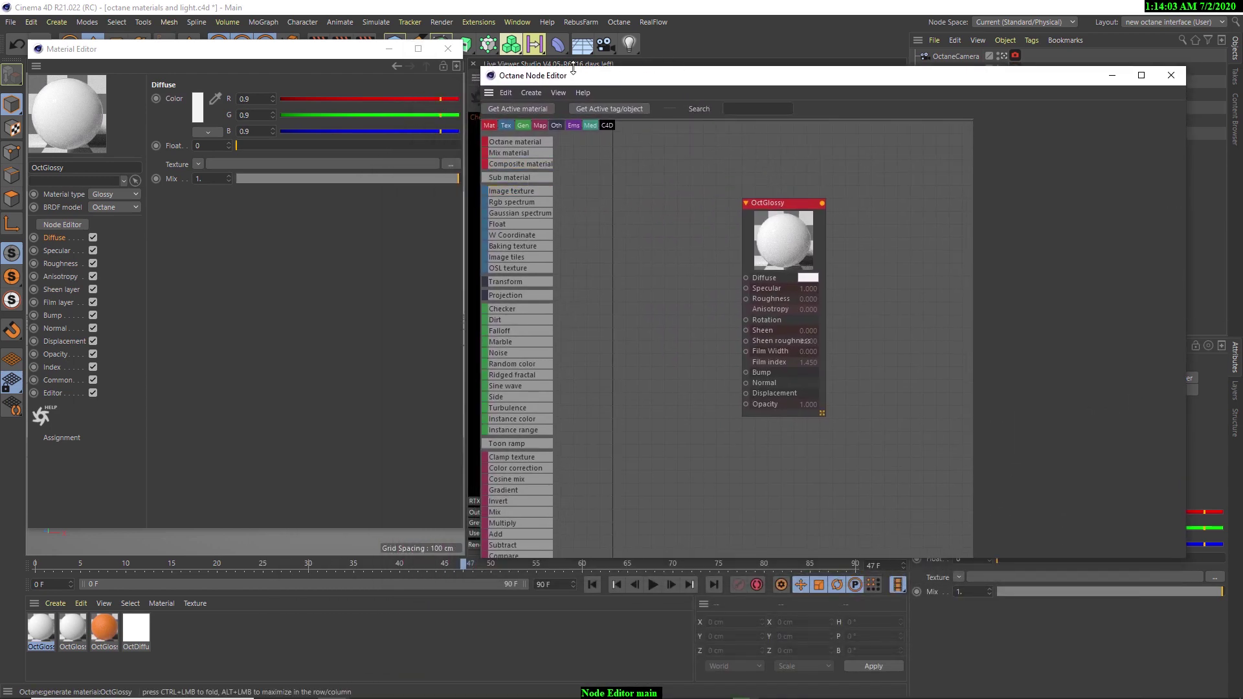
pyautogui.moveTo(575, 77); pyautogui.dragTo(576, 46)
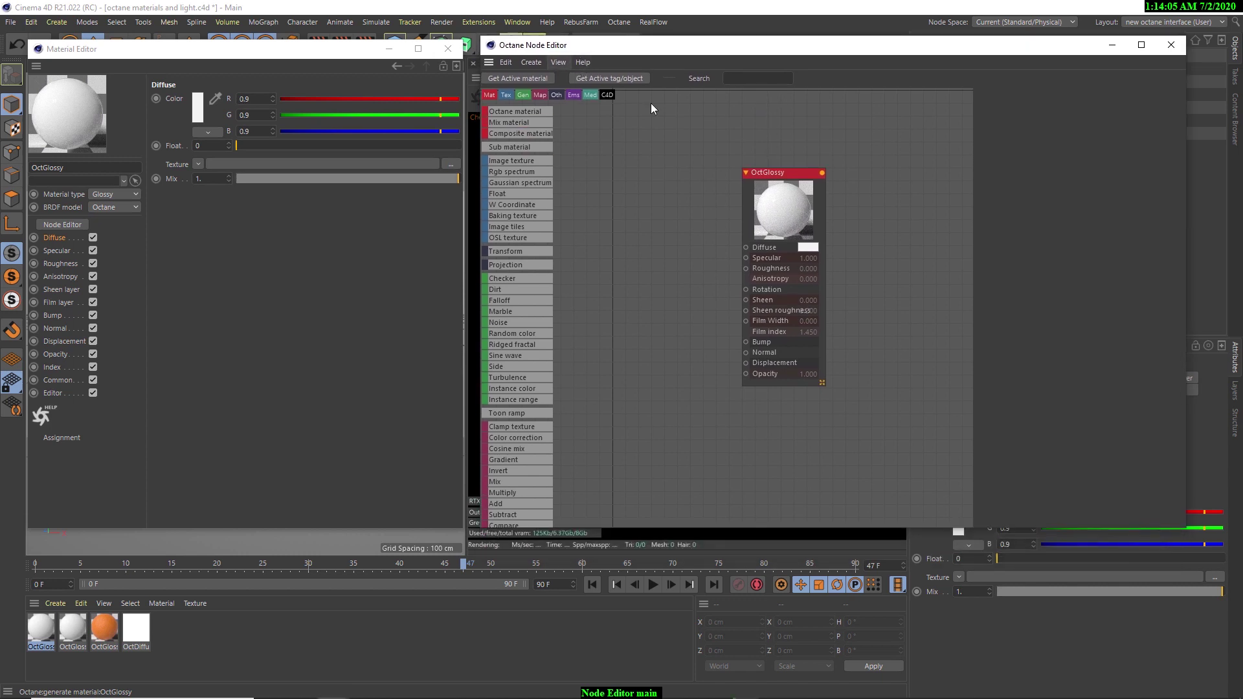
pyautogui.moveTo(254, 53); pyautogui.dragTo(233, 36)
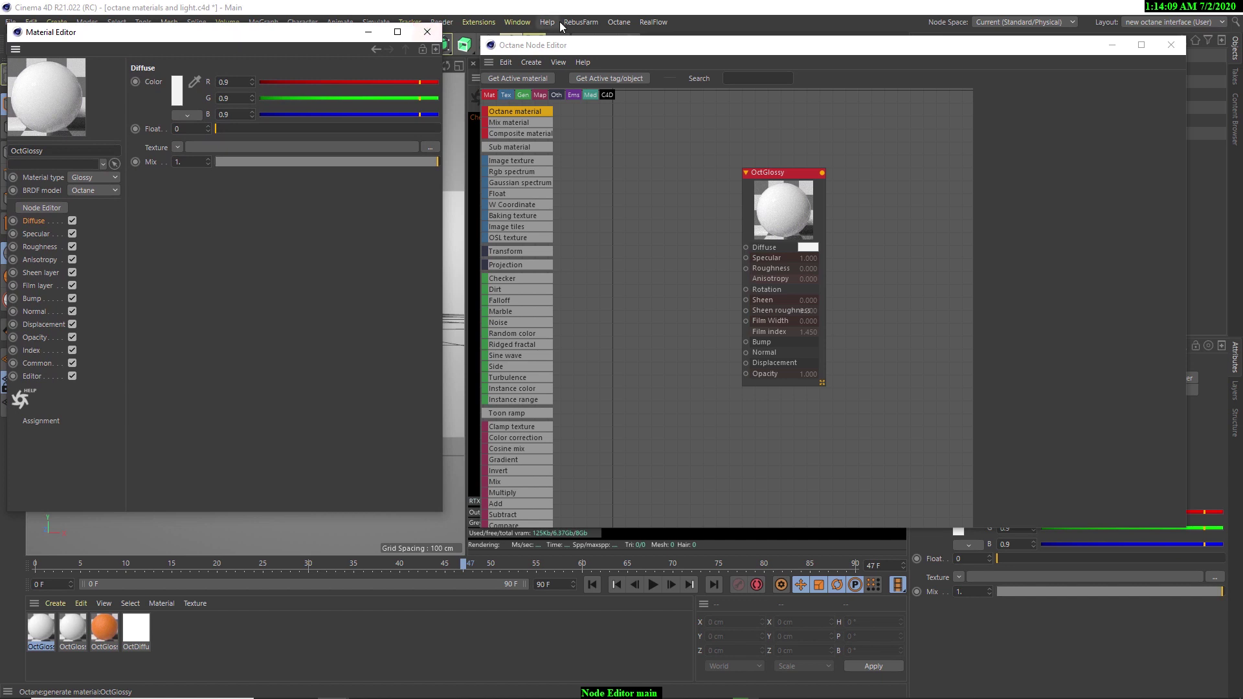
pyautogui.moveTo(535, 44); pyautogui.dragTo(523, 33)
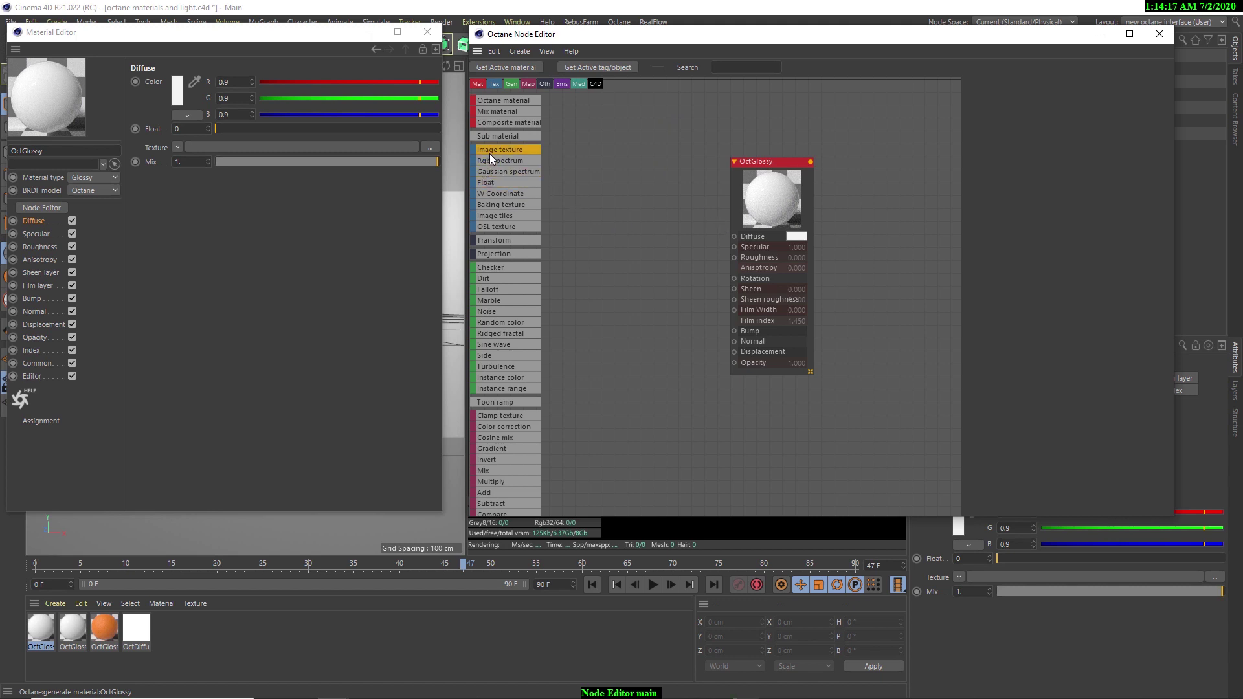
pyautogui.moveTo(767, 191); pyautogui.dragTo(823, 189)
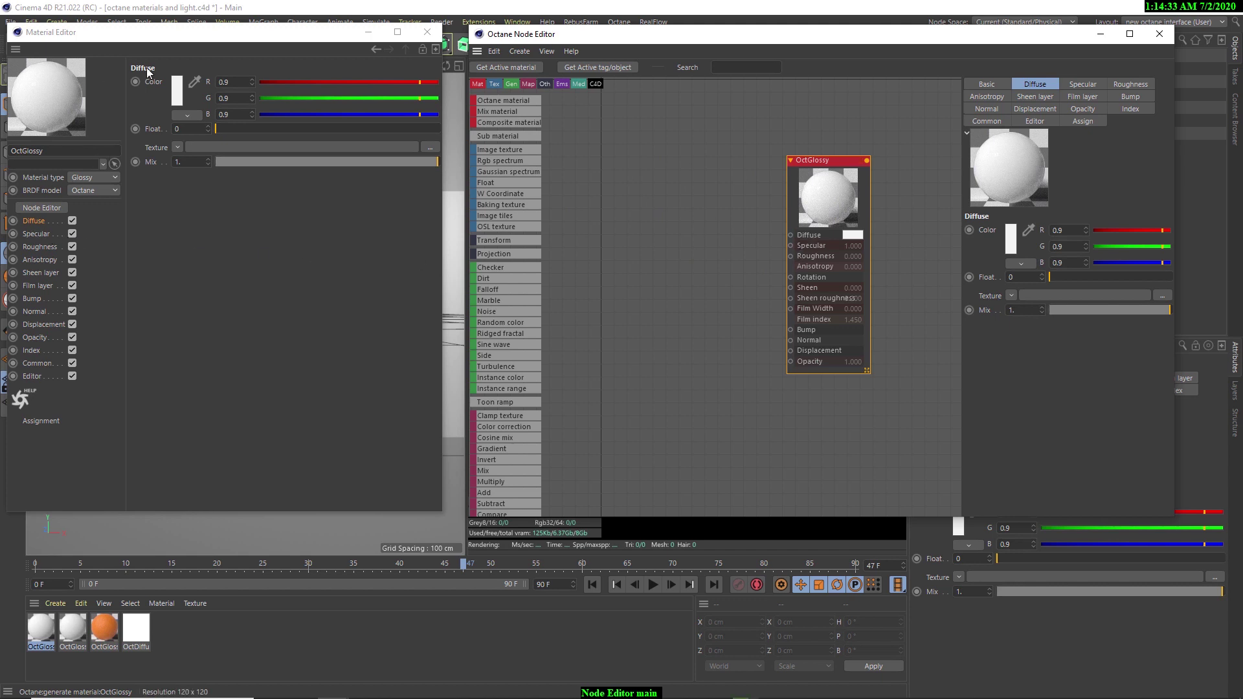
# Step: Load brown_planks_05_diff_1k.jpg from Downloads as the material's diffuse texture, copying it to the project location
pyautogui.click(41, 221)
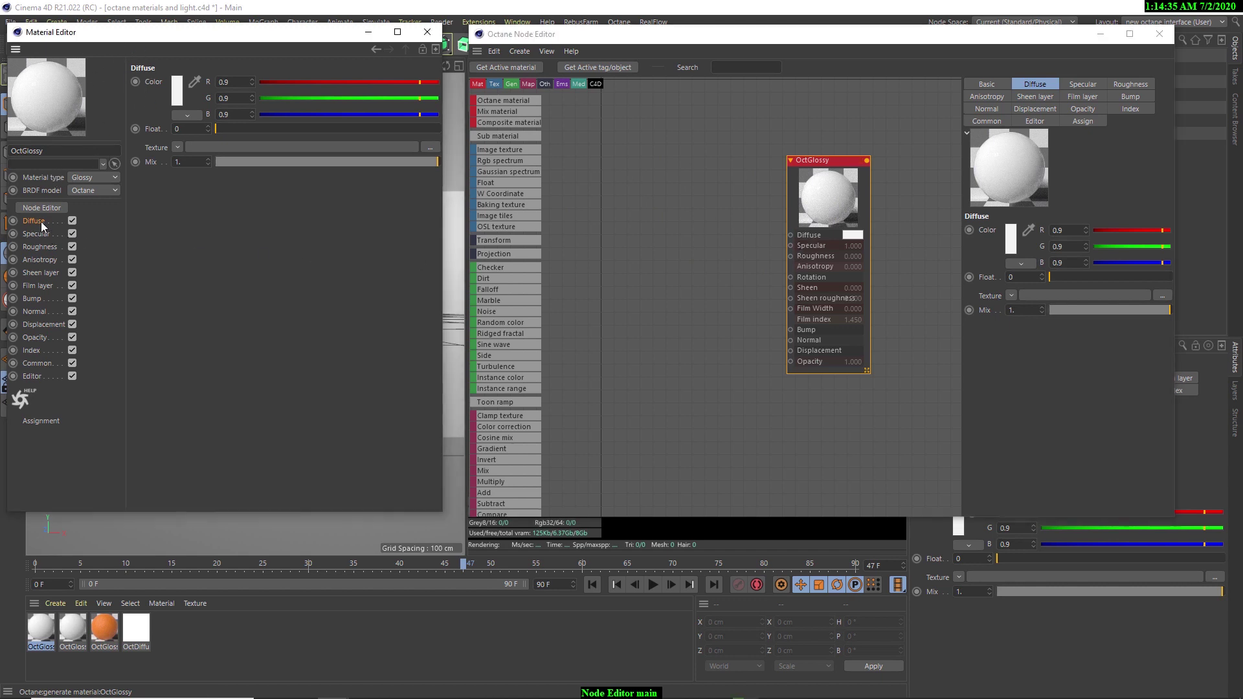
pyautogui.click(177, 148)
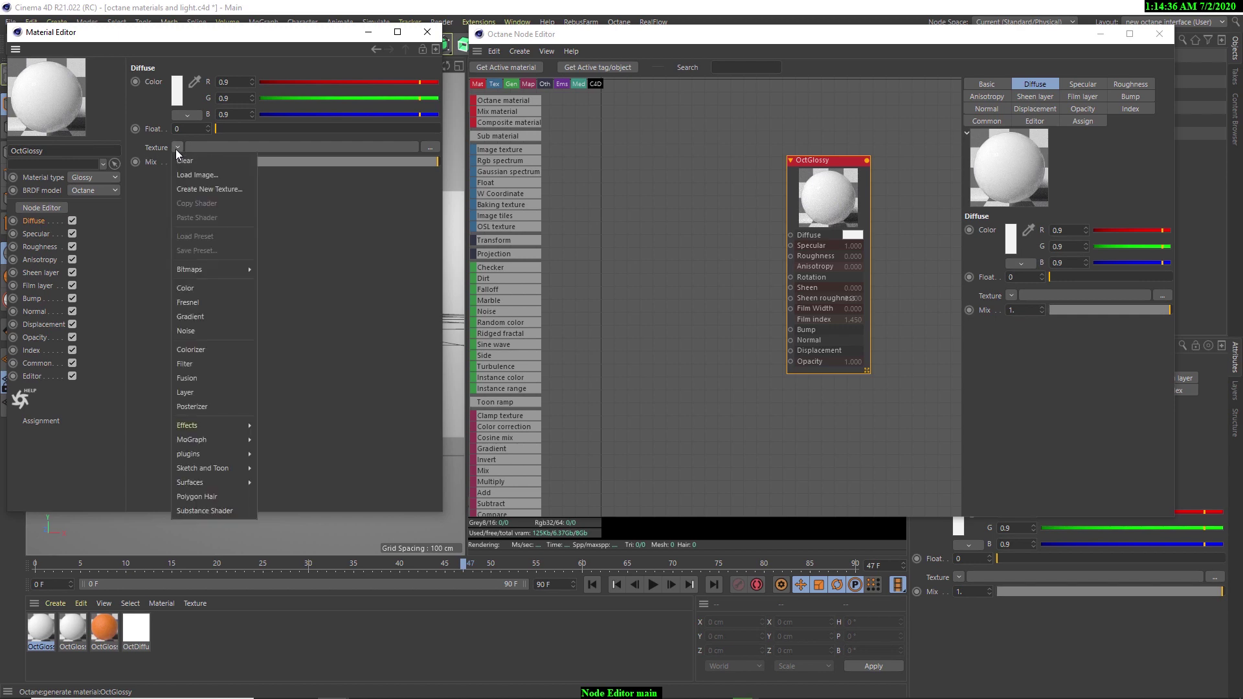
pyautogui.click(197, 176)
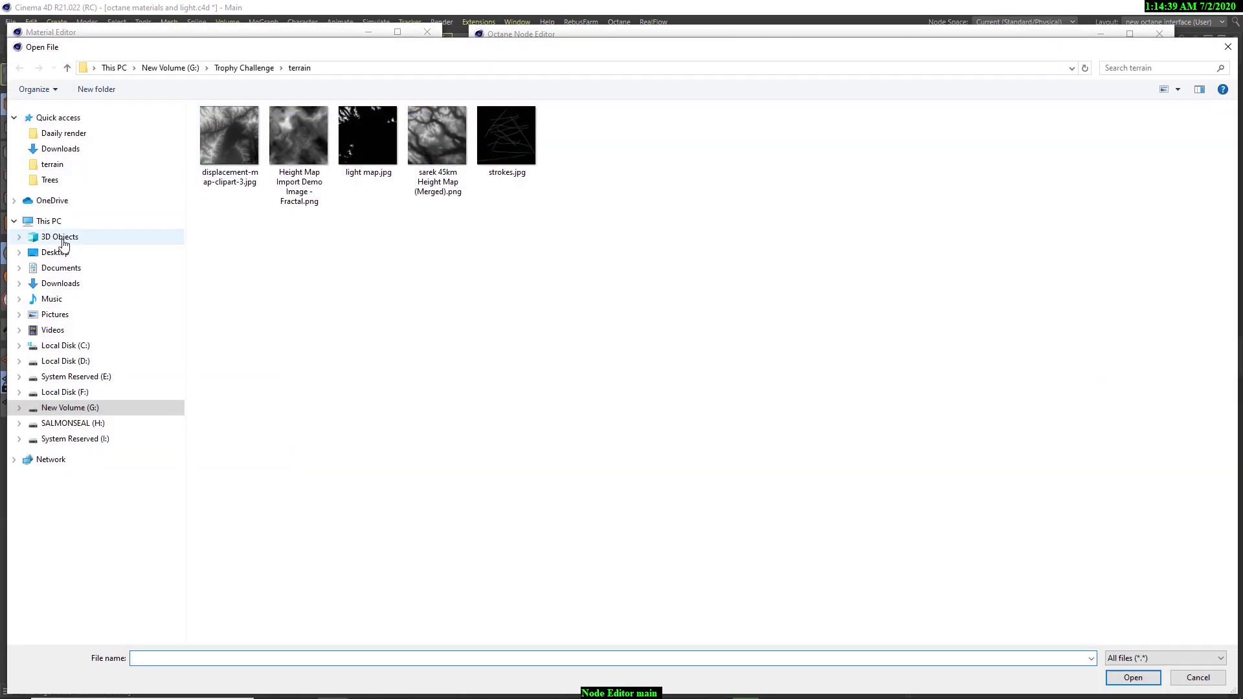
pyautogui.click(55, 282)
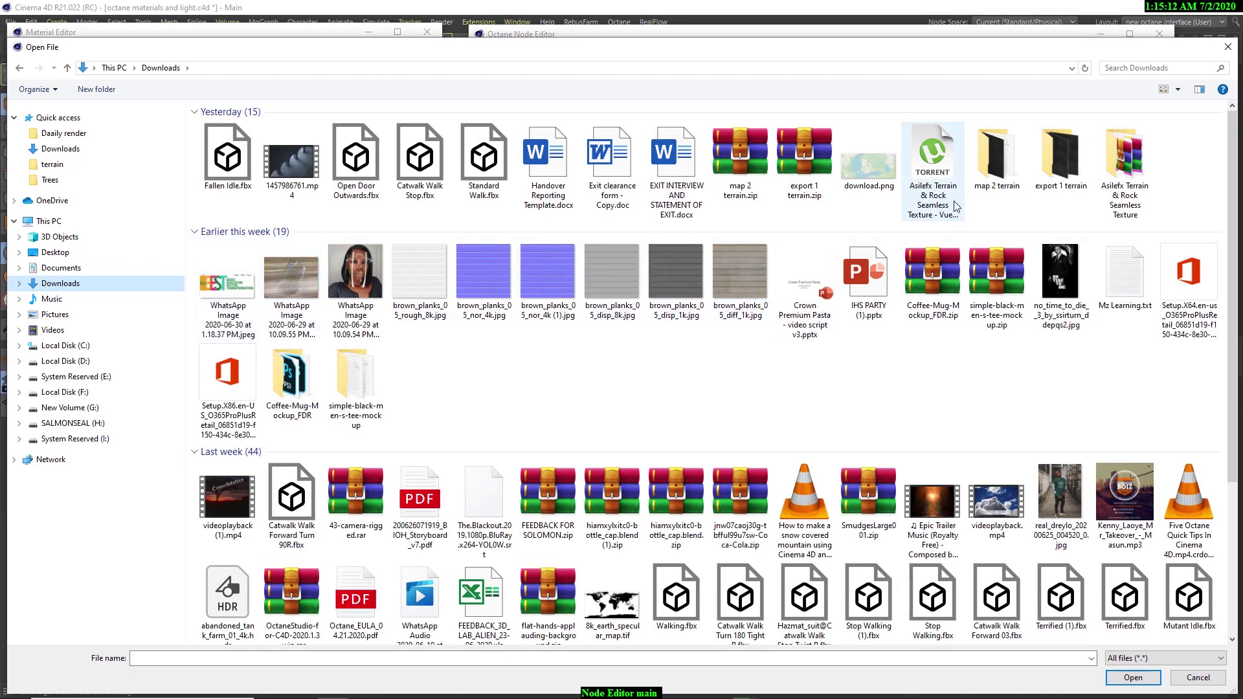
pyautogui.doubleClick(744, 288)
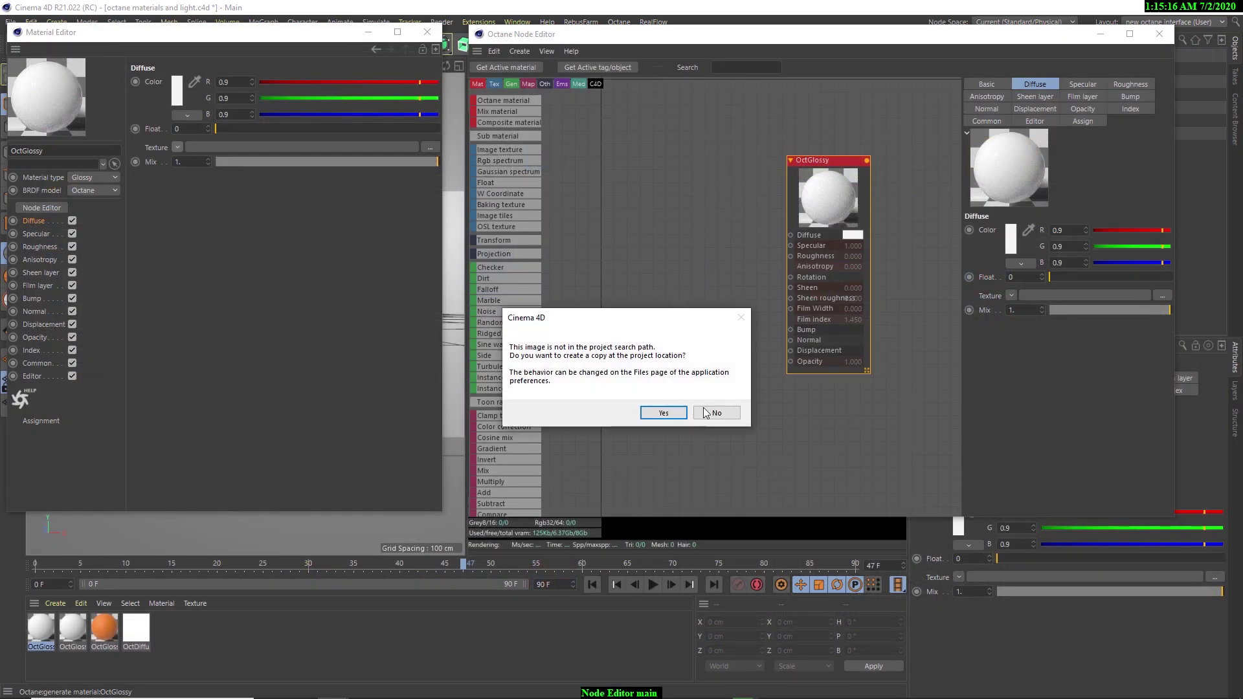
pyautogui.click(665, 412)
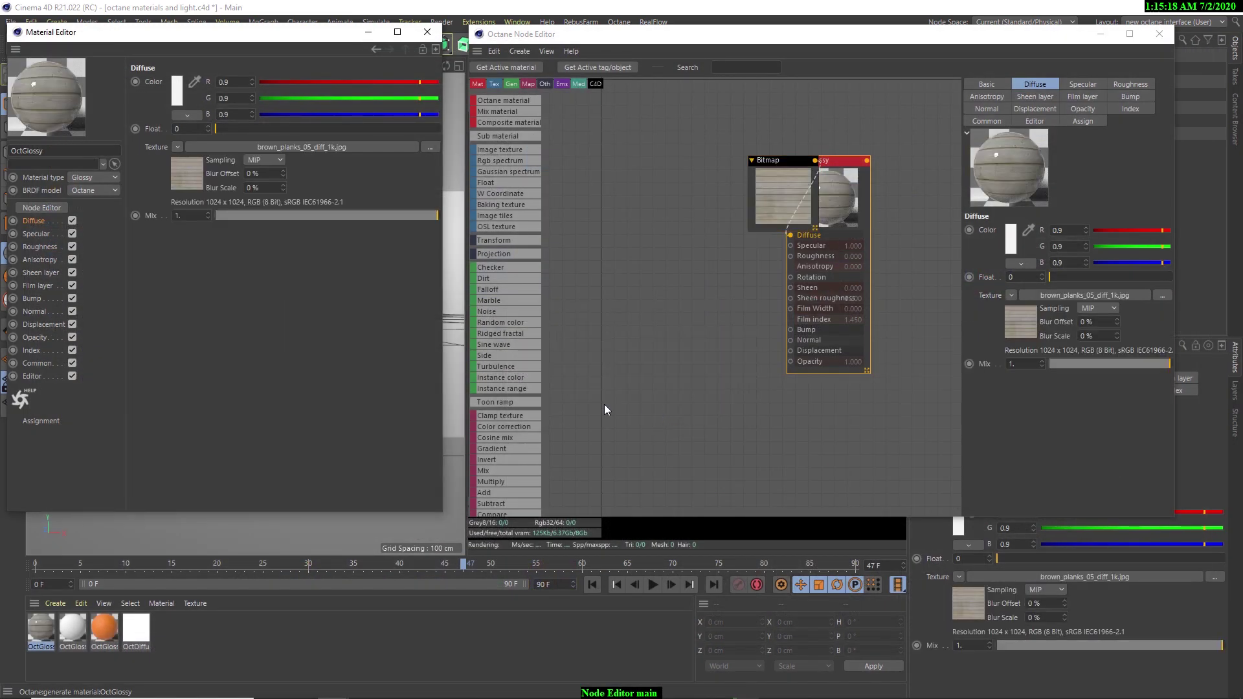
# Step: Separate the Bitmap node from the glossy material node, then delete the Bitmap node
pyautogui.click(537, 193)
pyautogui.moveTo(769, 172); pyautogui.dragTo(663, 181)
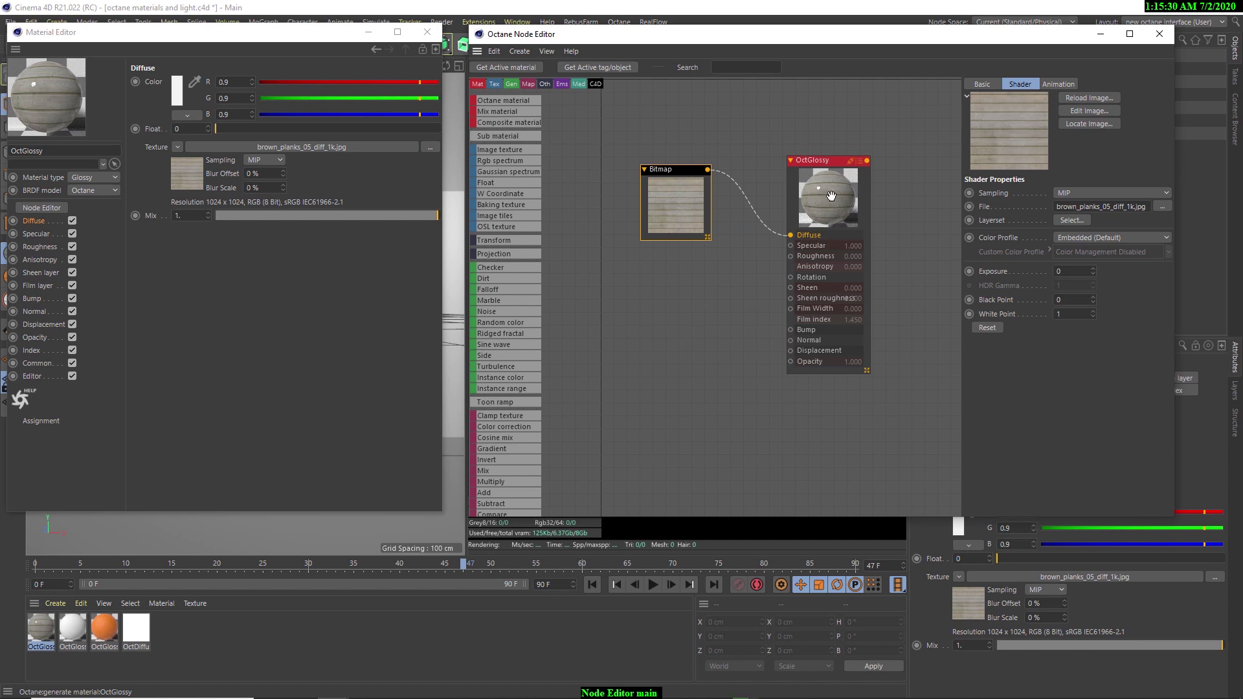
pyautogui.moveTo(824, 215); pyautogui.dragTo(825, 202)
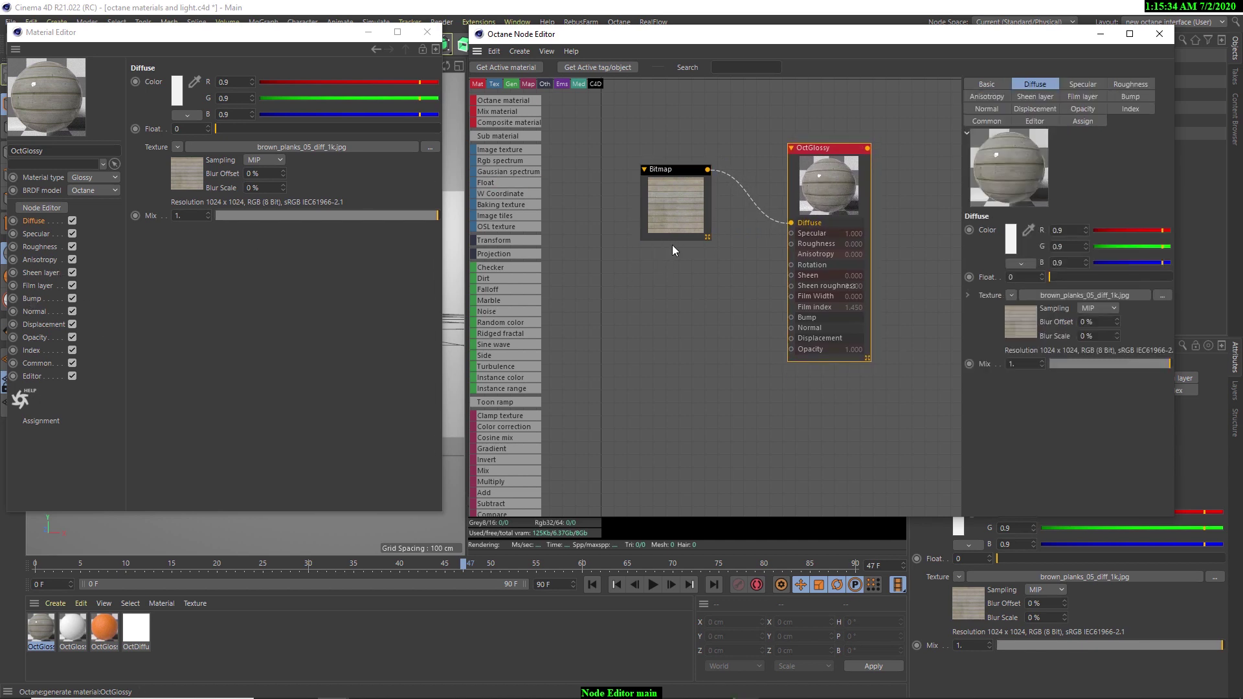
pyautogui.moveTo(732, 187); pyautogui.dragTo(705, 217, button='middle')
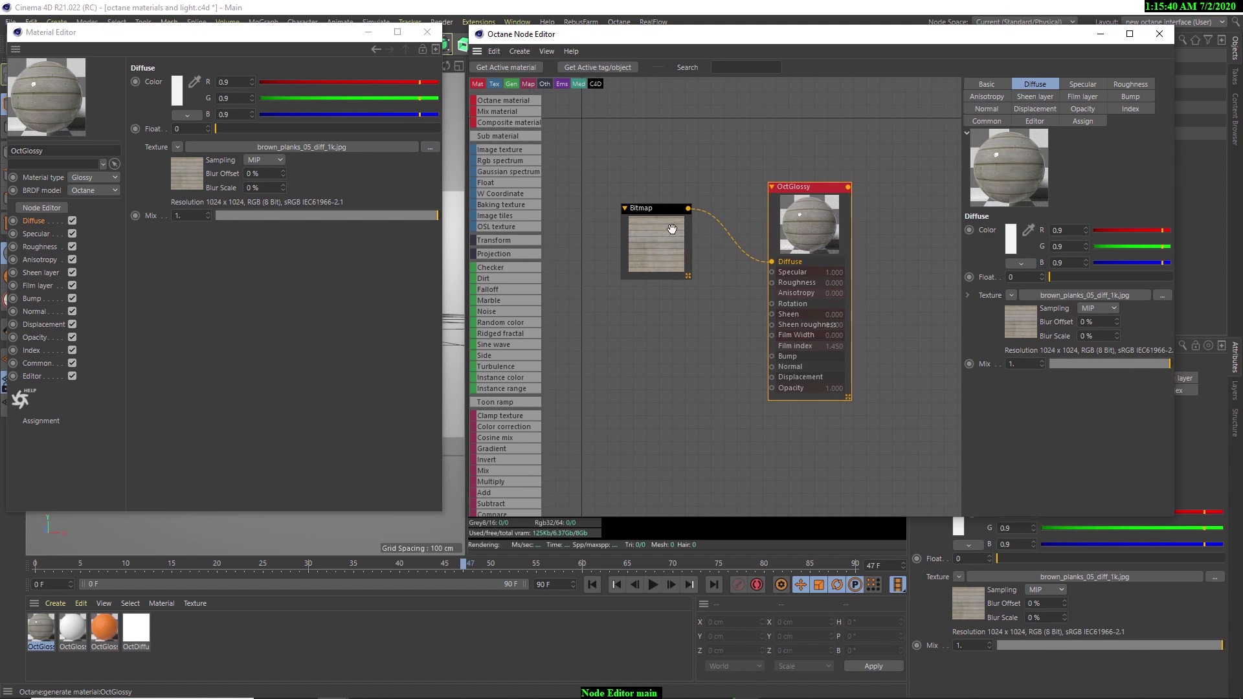
pyautogui.click(671, 229)
pyautogui.press('Delete')
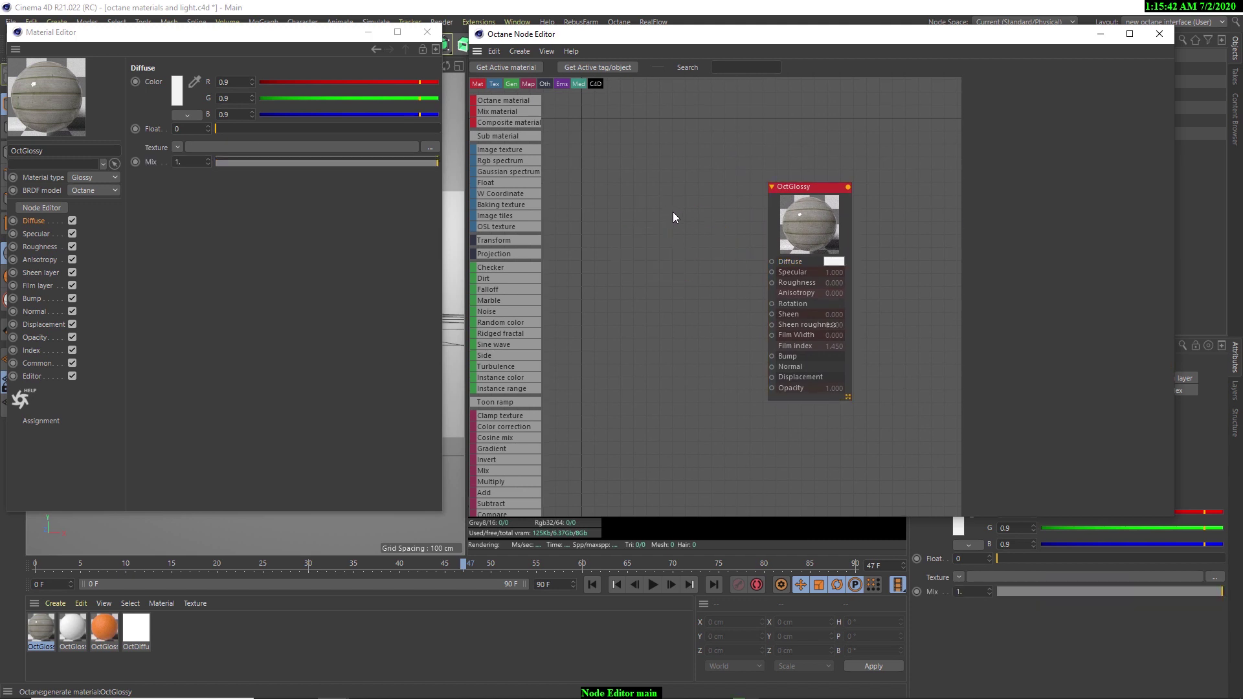
# Step: Add an image texture node to the graph and place it beside the glossy material node
pyautogui.moveTo(556, 163); pyautogui.dragTo(646, 263)
pyautogui.moveTo(706, 302); pyautogui.dragTo(685, 272, button='middle')
pyautogui.moveTo(659, 278); pyautogui.dragTo(649, 225)
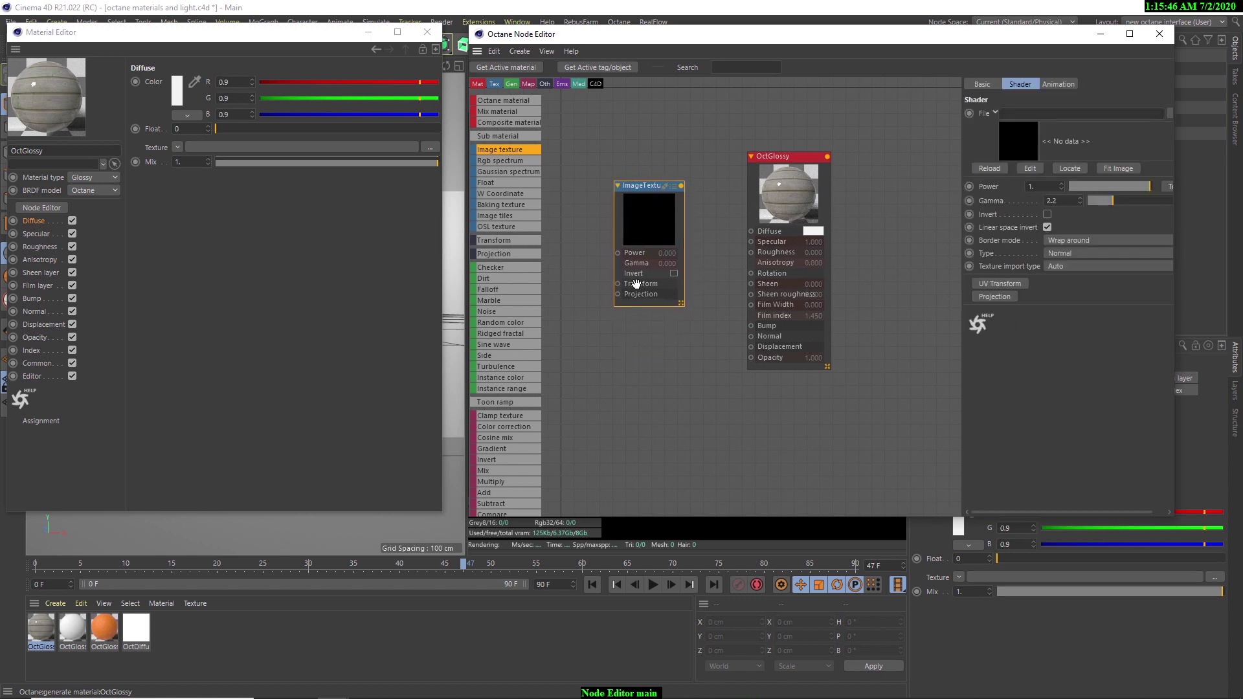
pyautogui.moveTo(710, 221); pyautogui.dragTo(690, 248, button='middle')
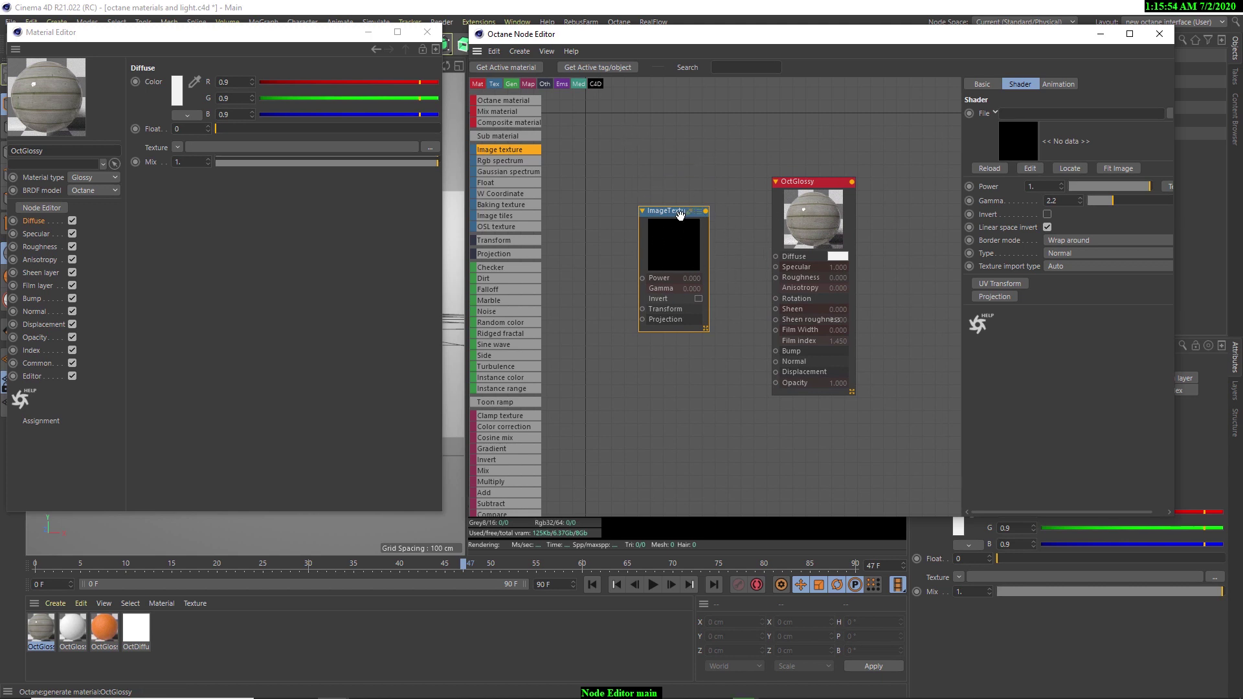
pyautogui.moveTo(677, 246); pyautogui.dragTo(671, 240)
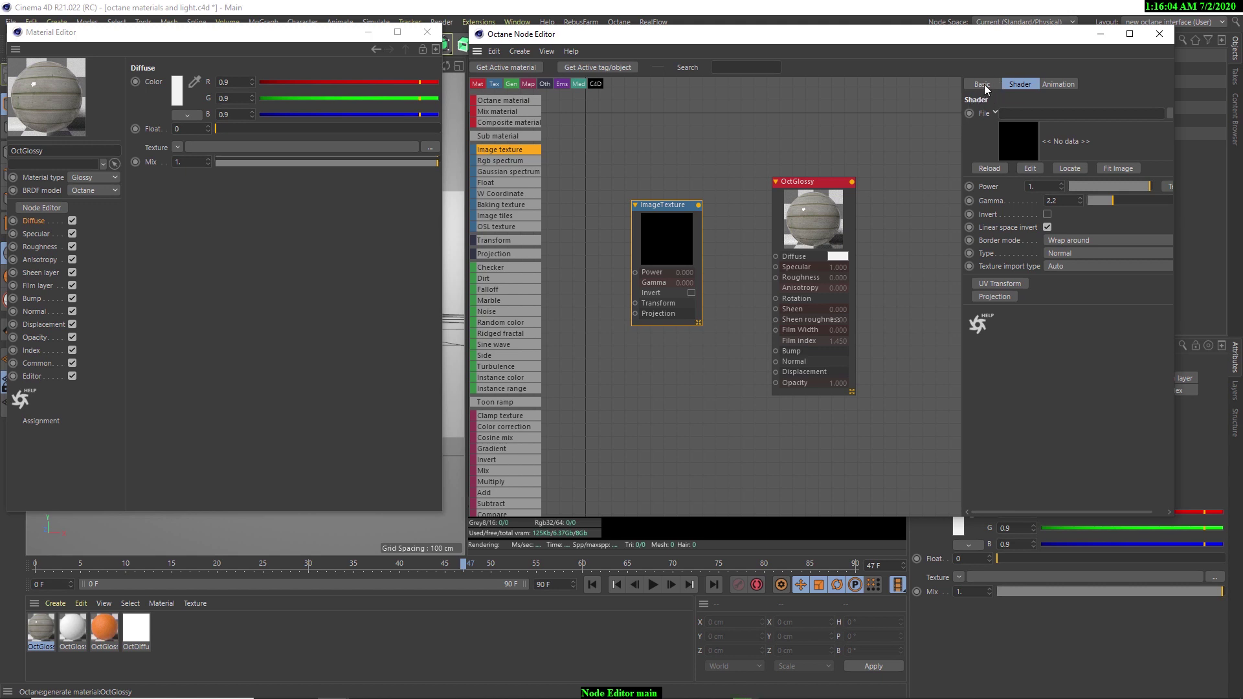
# Step: Load brown_planks_05_diff_1k.jpg into the image texture node without a project copy and connect it to the material's Diffuse input
pyautogui.click(1171, 113)
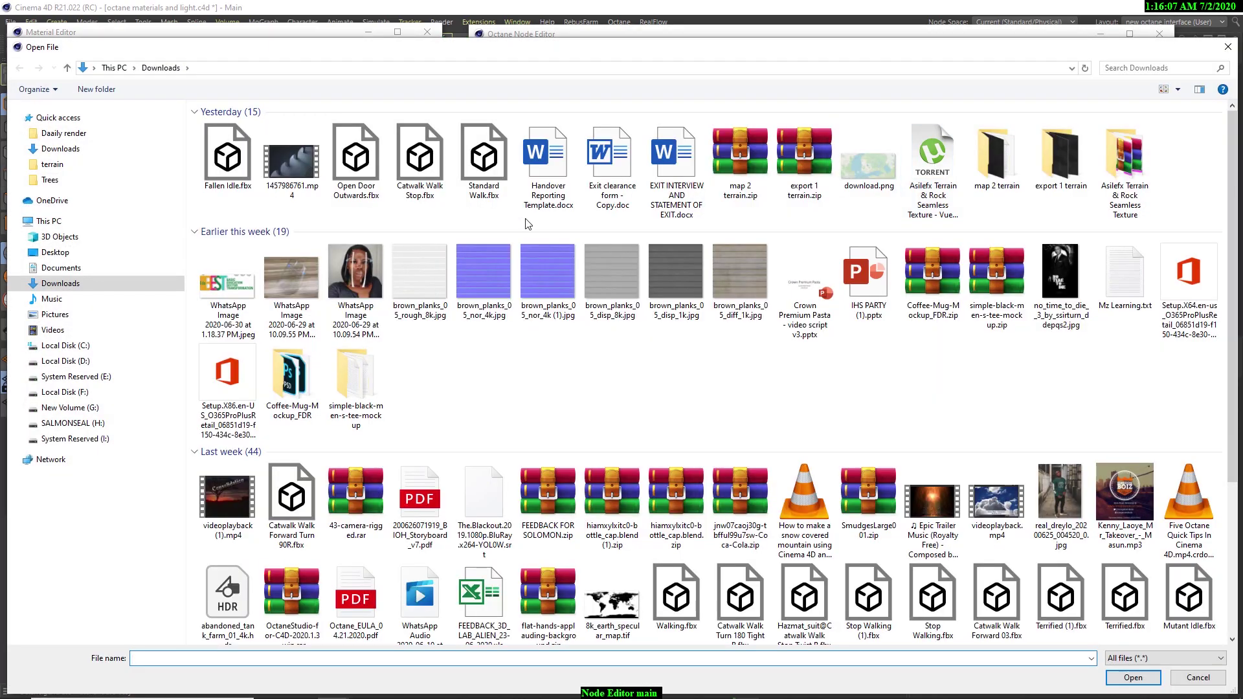
pyautogui.doubleClick(731, 259)
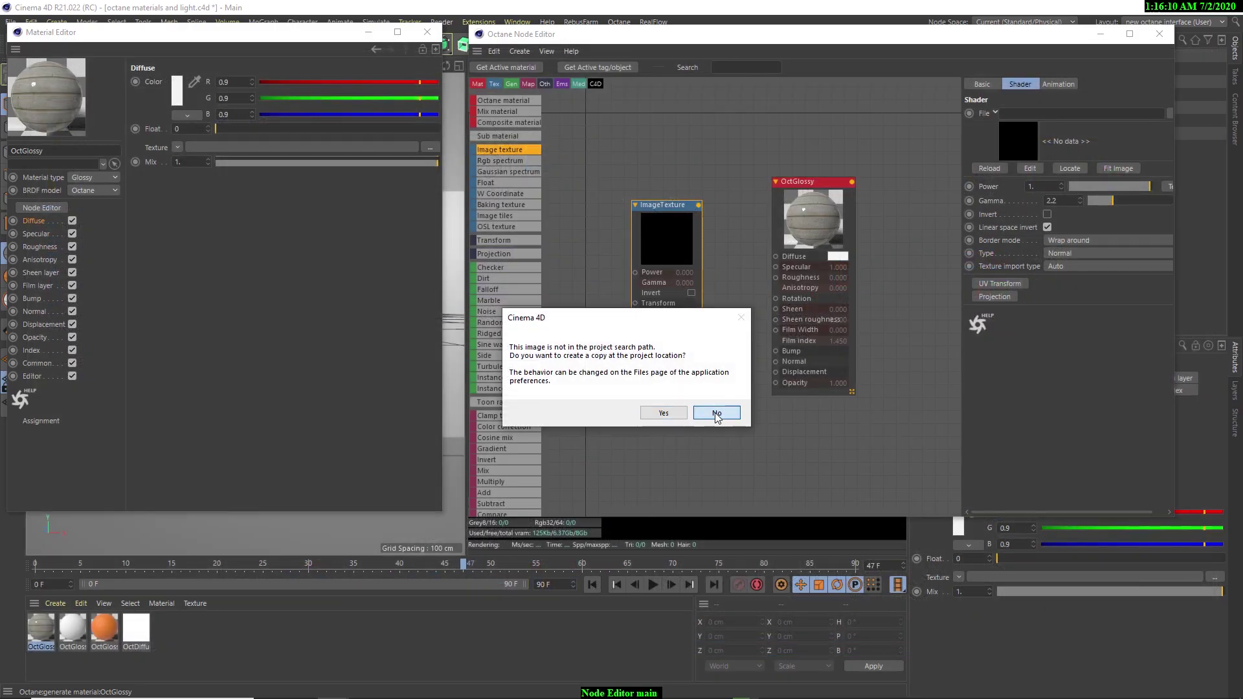
pyautogui.click(714, 412)
pyautogui.moveTo(667, 233); pyautogui.dragTo(777, 258)
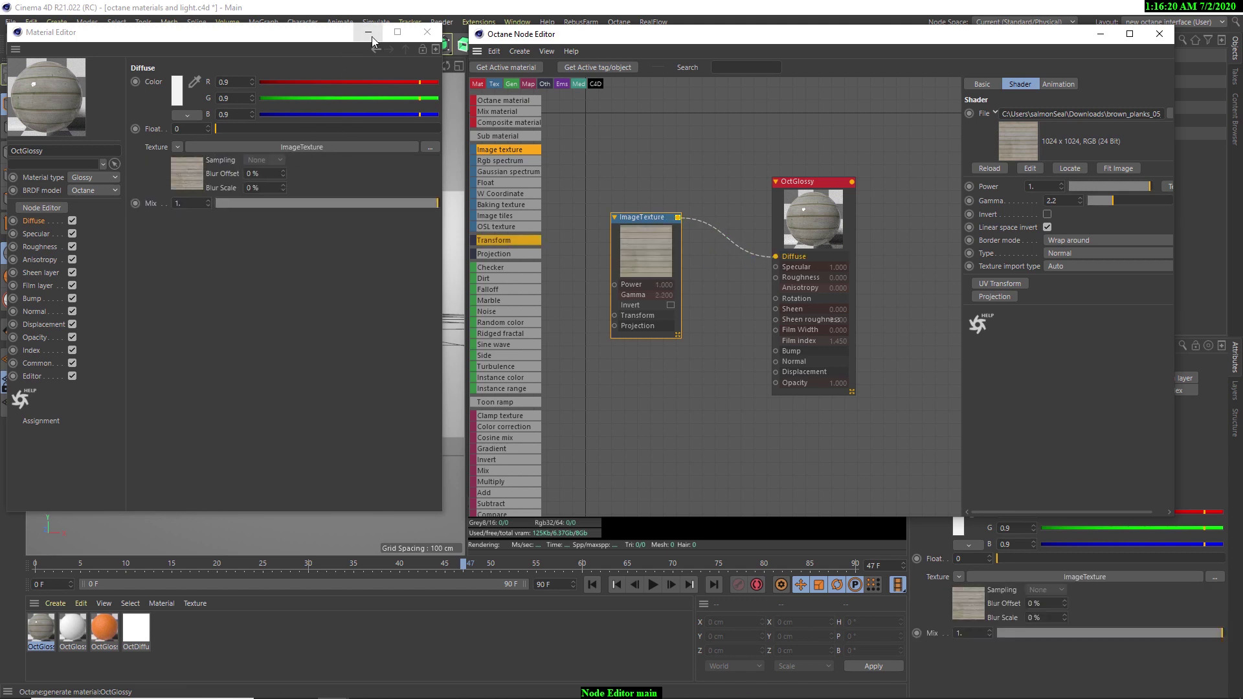
pyautogui.moveTo(641, 223); pyautogui.dragTo(617, 216)
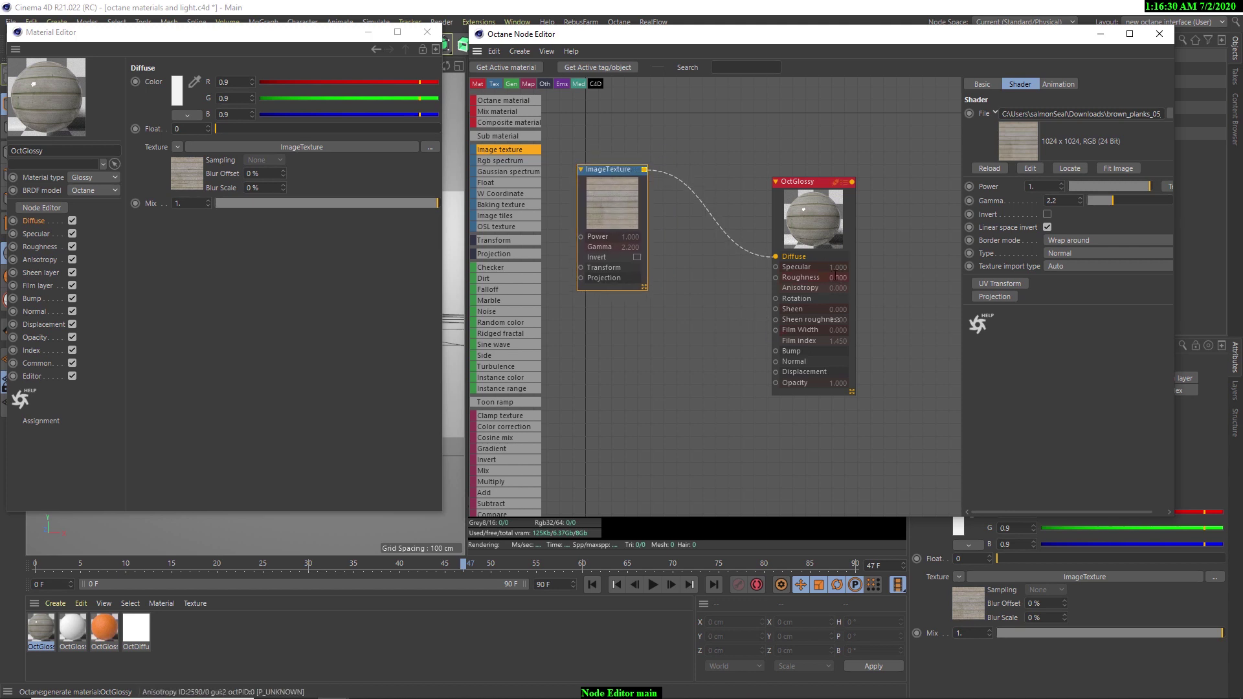
pyautogui.moveTo(806, 233); pyautogui.dragTo(837, 215)
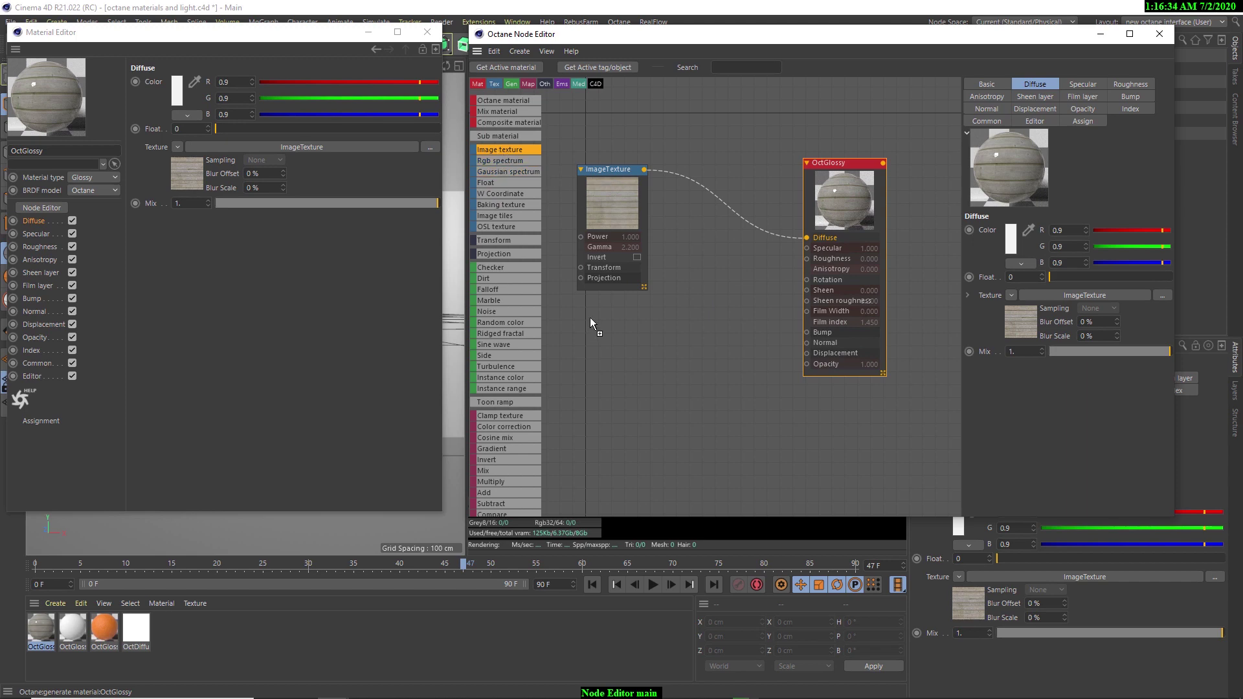
# Step: Add a second image texture node with brown_planks_05_nor_4k (1).jpg, without a project copy, and connect it to the Normal input
pyautogui.moveTo(590, 318); pyautogui.dragTo(610, 347)
pyautogui.click(640, 362)
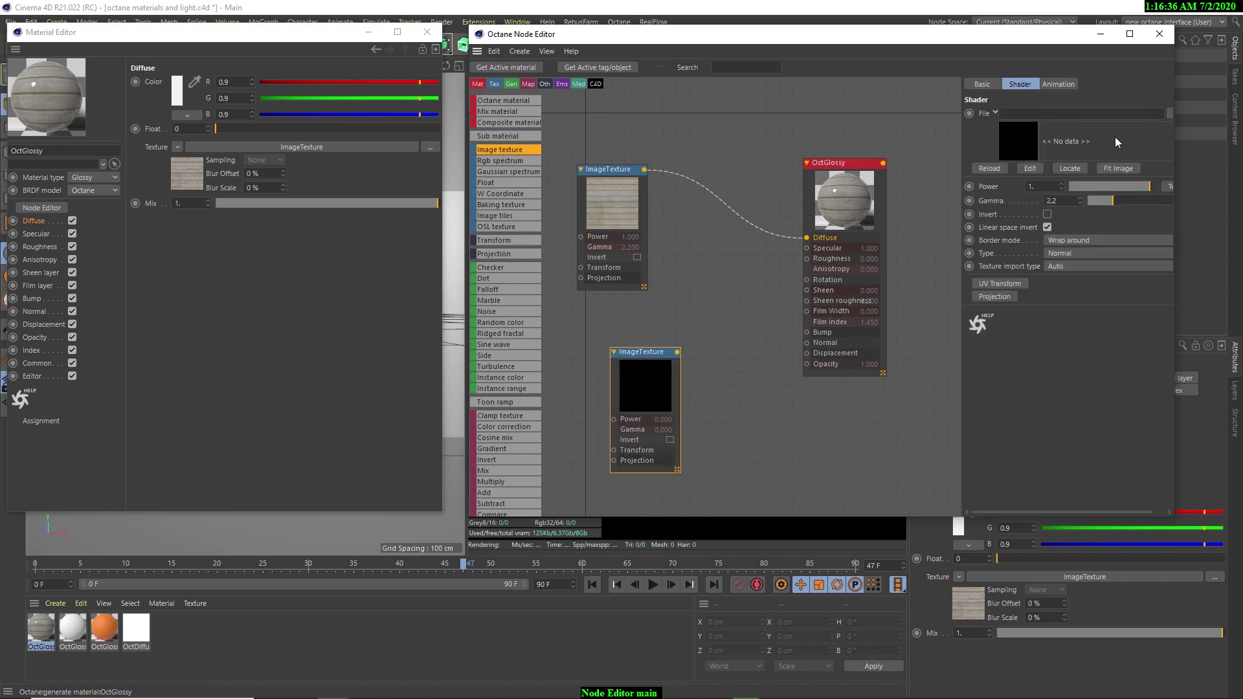
pyautogui.click(1170, 111)
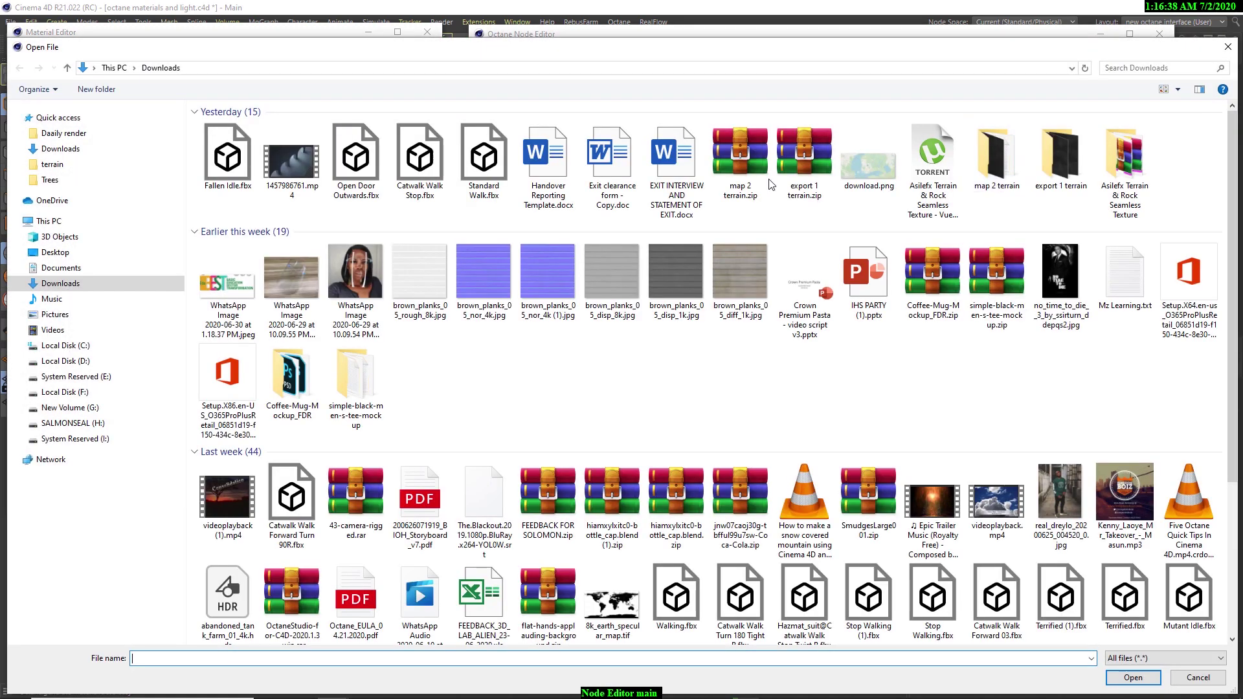
pyautogui.doubleClick(574, 273)
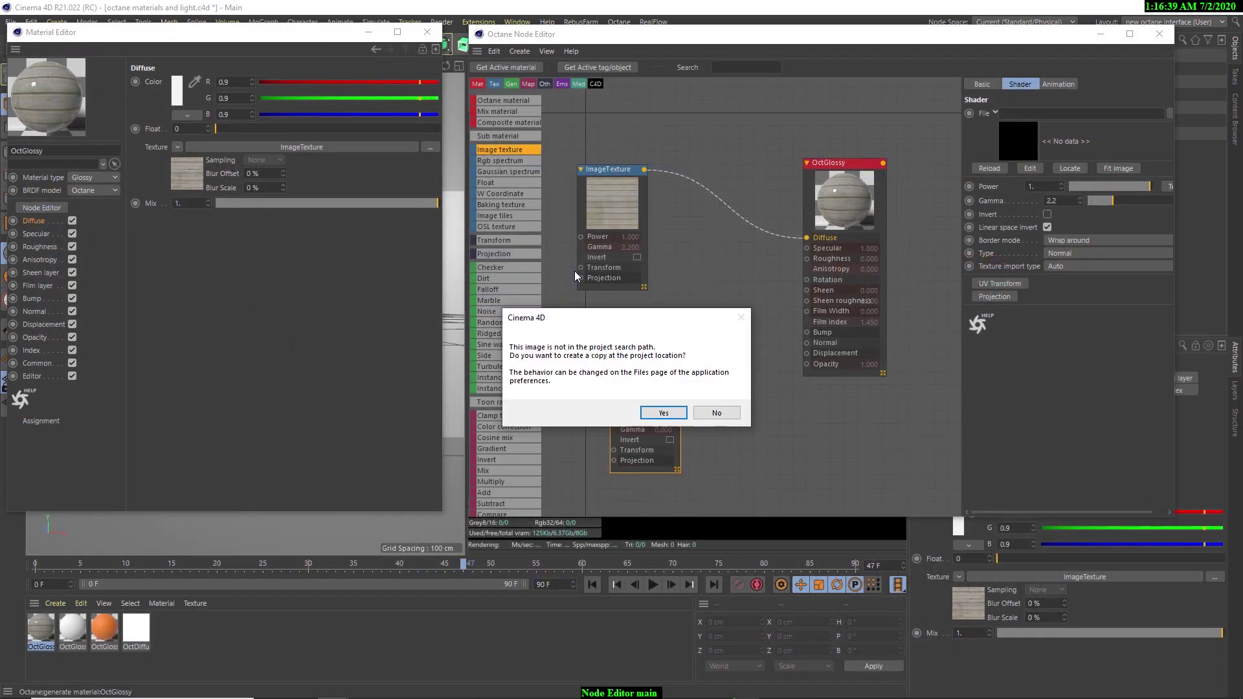
pyautogui.click(717, 412)
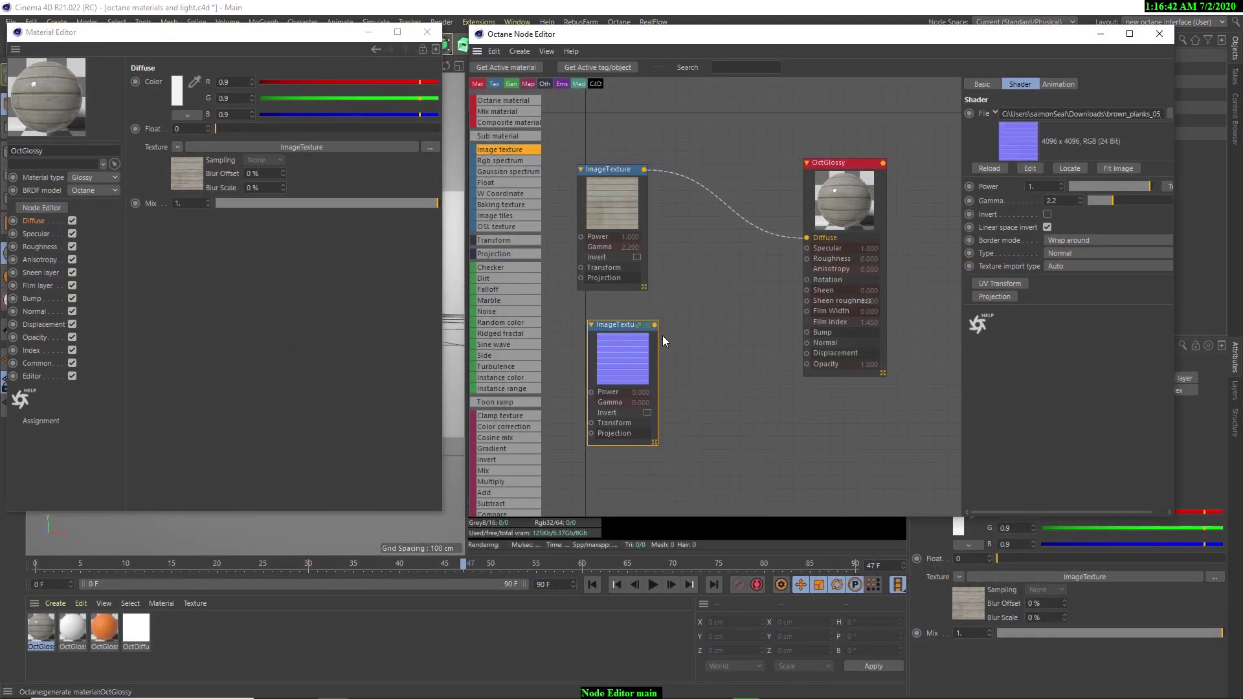
pyautogui.moveTo(655, 325); pyautogui.dragTo(806, 342)
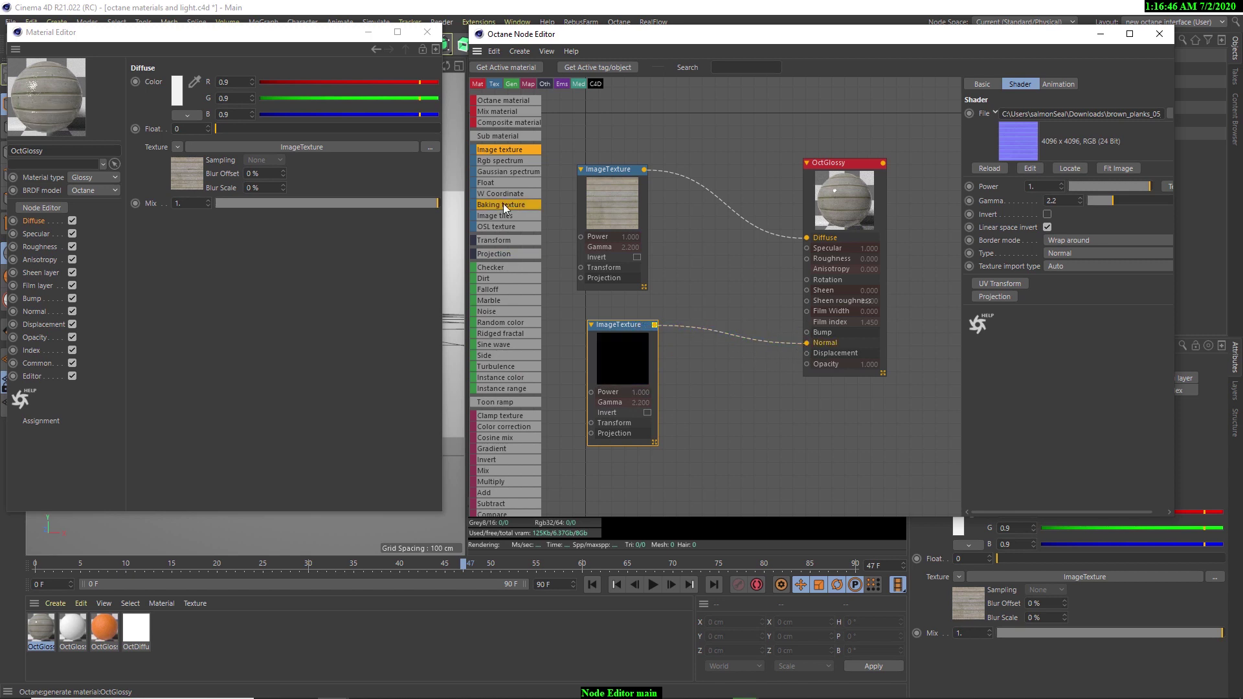
# Step: Move both editor windows aside to uncover the Live Viewer and start the live render of the scene
pyautogui.moveTo(344, 38); pyautogui.dragTo(239, 62)
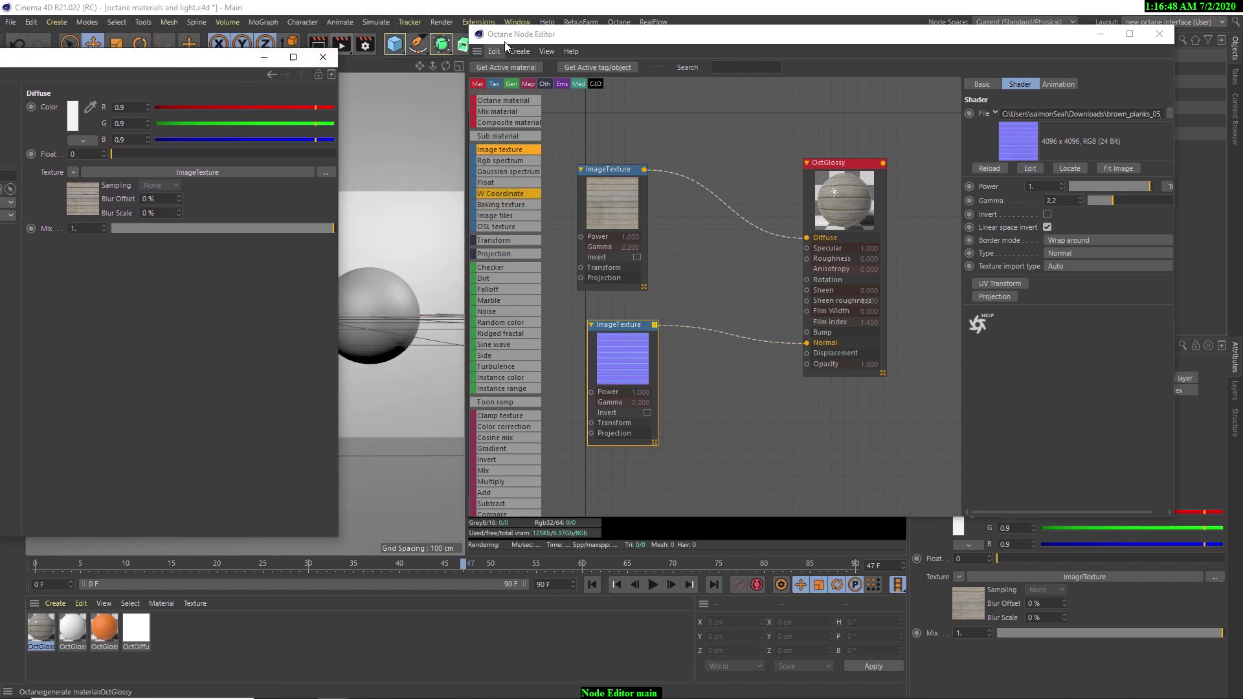
pyautogui.moveTo(503, 41); pyautogui.dragTo(733, 109)
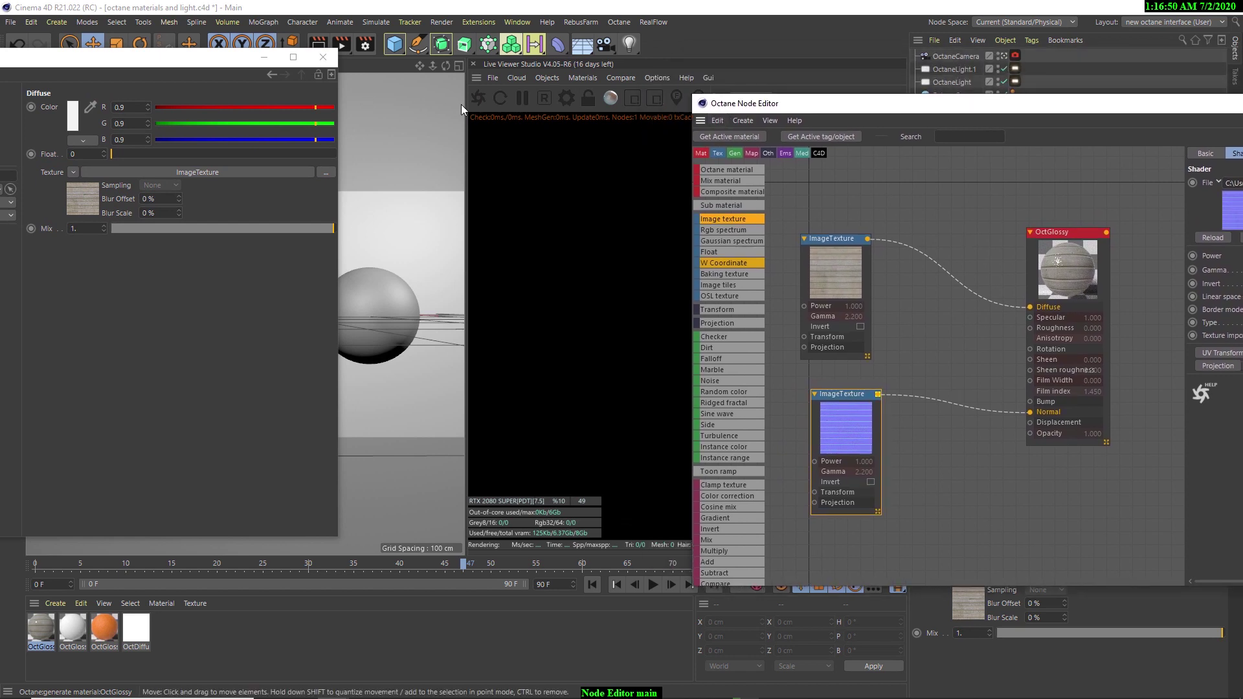
pyautogui.click(480, 100)
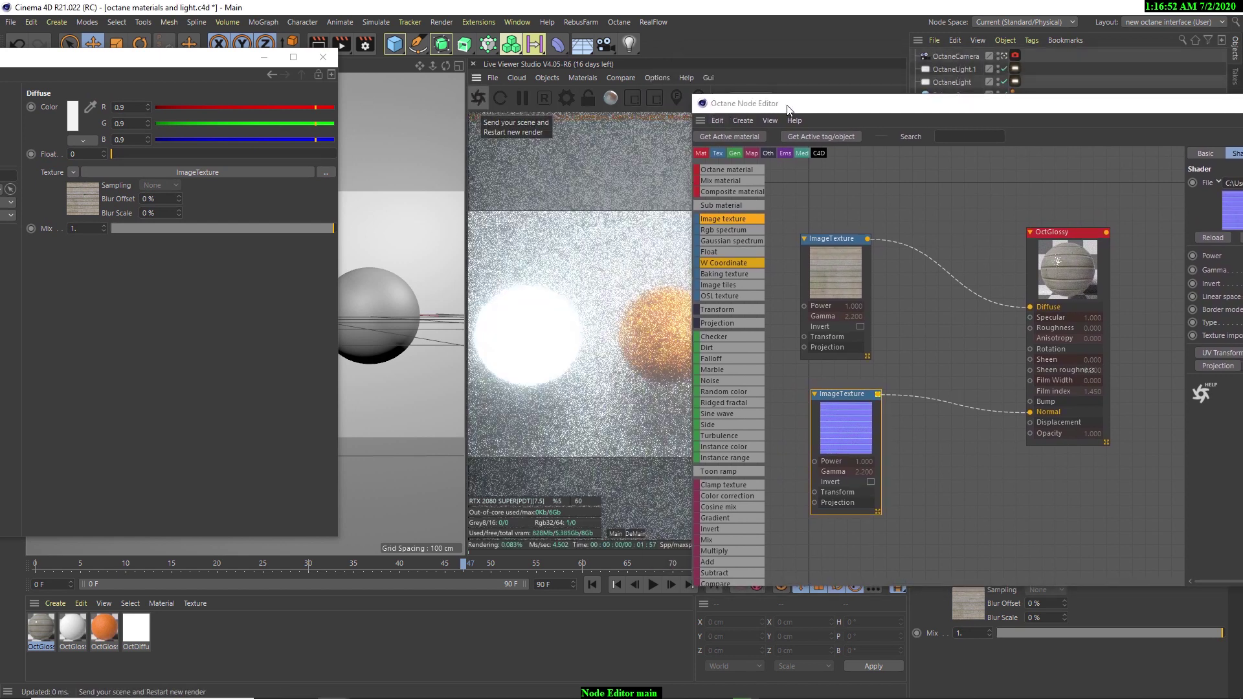
# Step: Uncover the Live Viewer, close the separate shader window, and disable post processing on the OctaneCamera's tag
pyautogui.moveTo(791, 107); pyautogui.dragTo(759, 451)
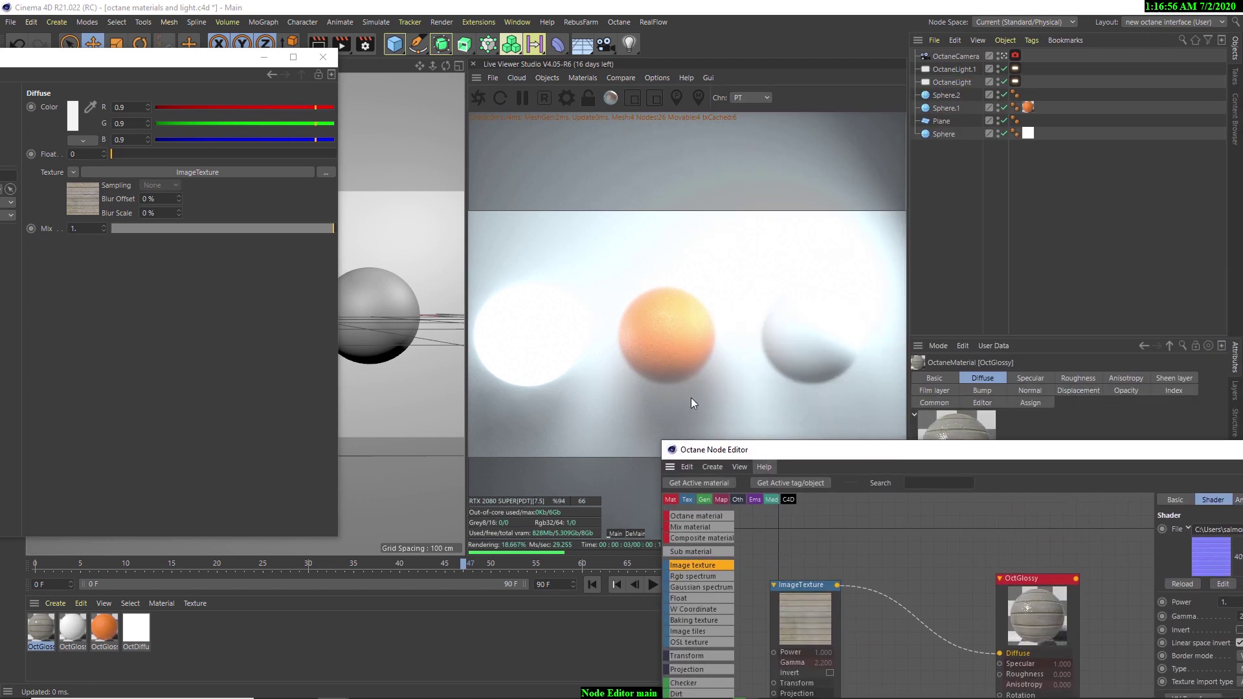
pyautogui.click(327, 61)
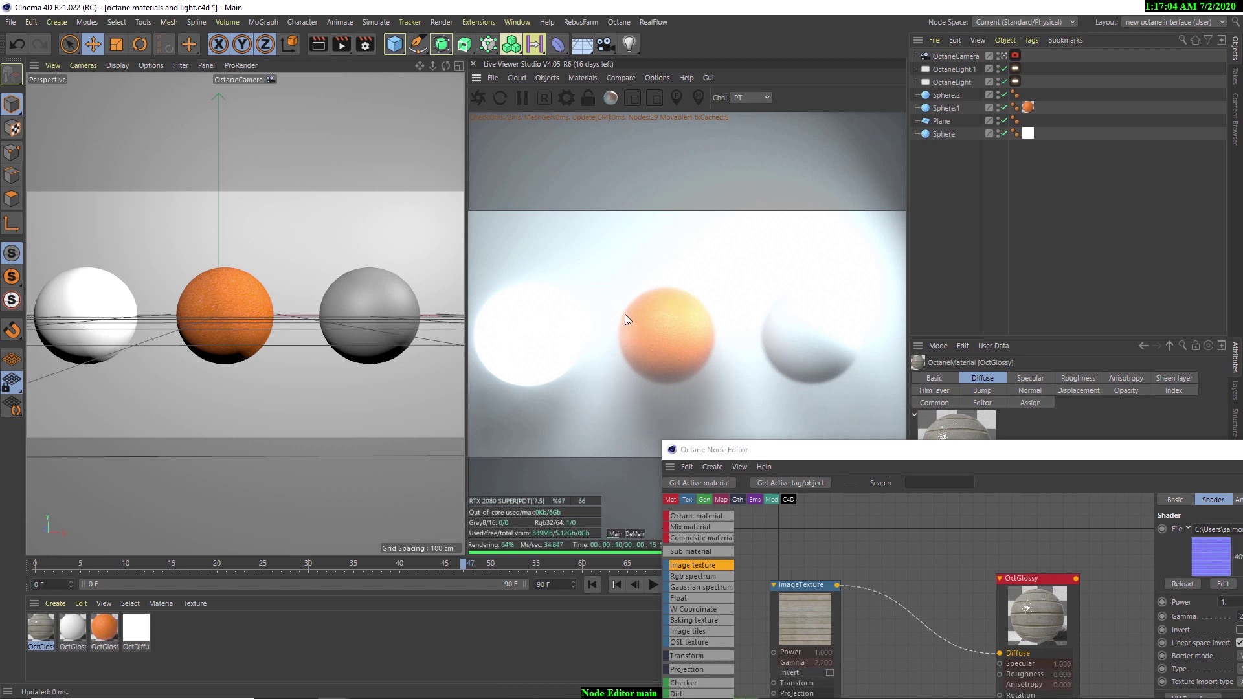
pyautogui.click(1015, 56)
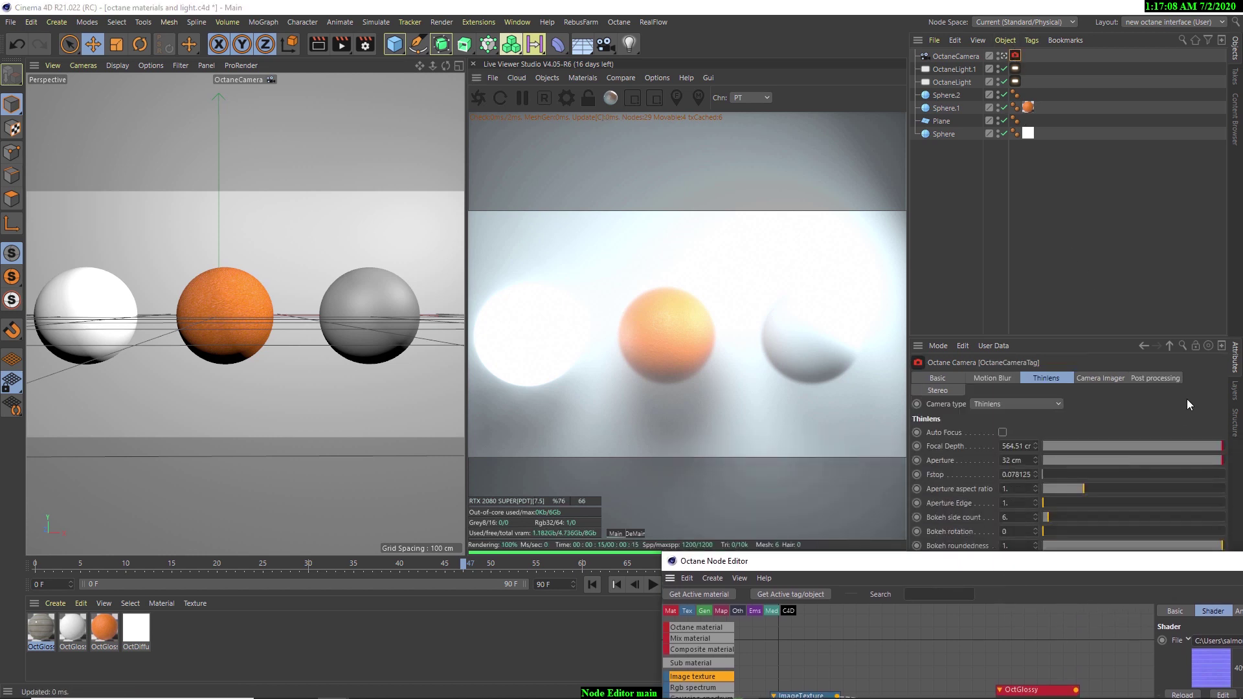
pyautogui.click(1155, 378)
pyautogui.click(986, 432)
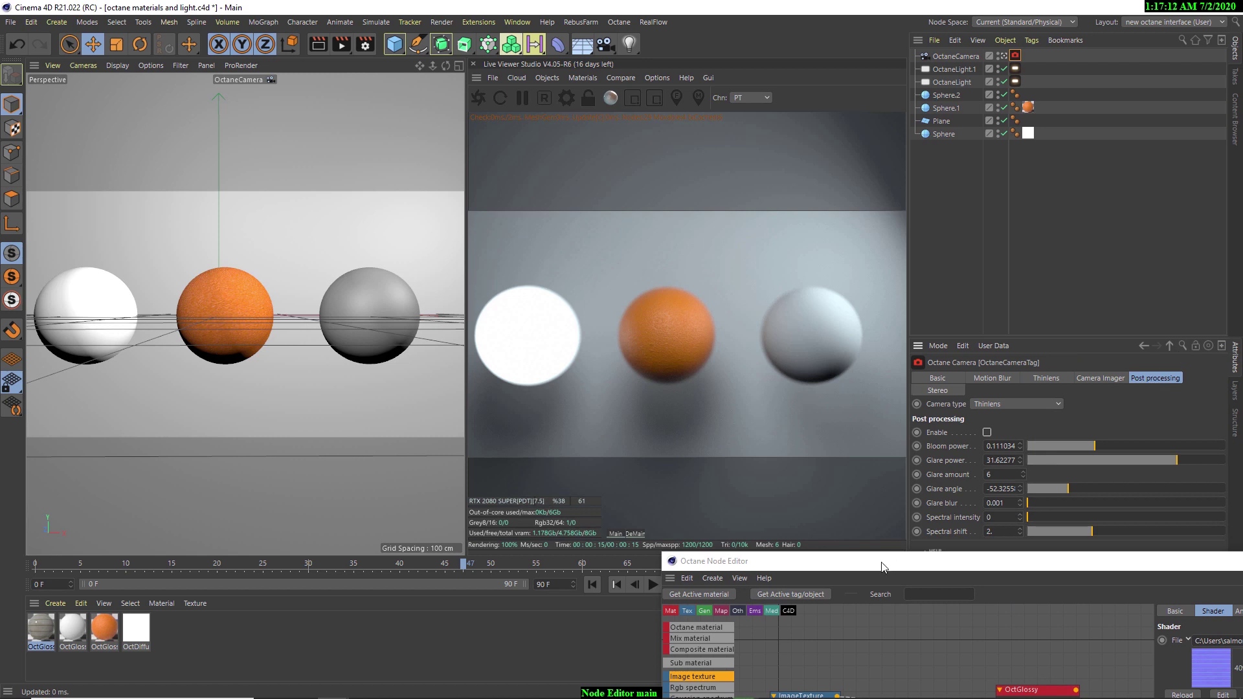
# Step: Apply the wood plank glossy material to Sphere.2 and switch the viewport from OctaneCamera to the default camera
pyautogui.moveTo(841, 562); pyautogui.dragTo(696, 448)
pyautogui.moveTo(144, 561); pyautogui.dragTo(339, 314)
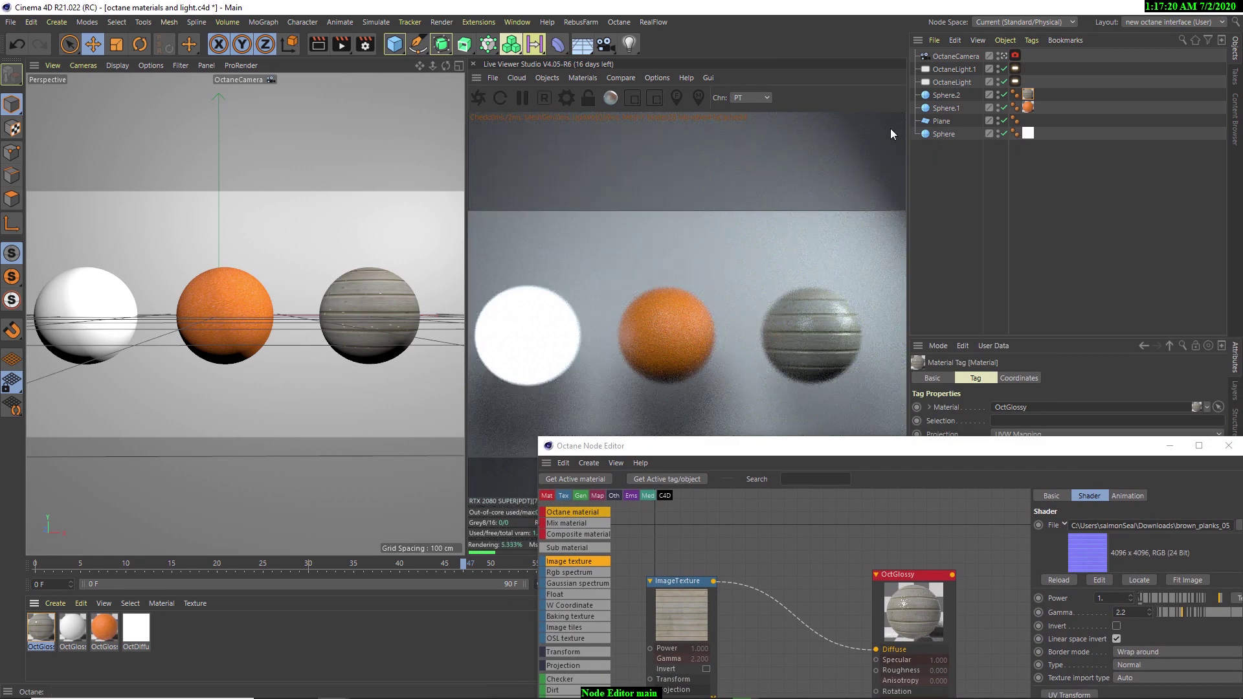
pyautogui.click(1006, 58)
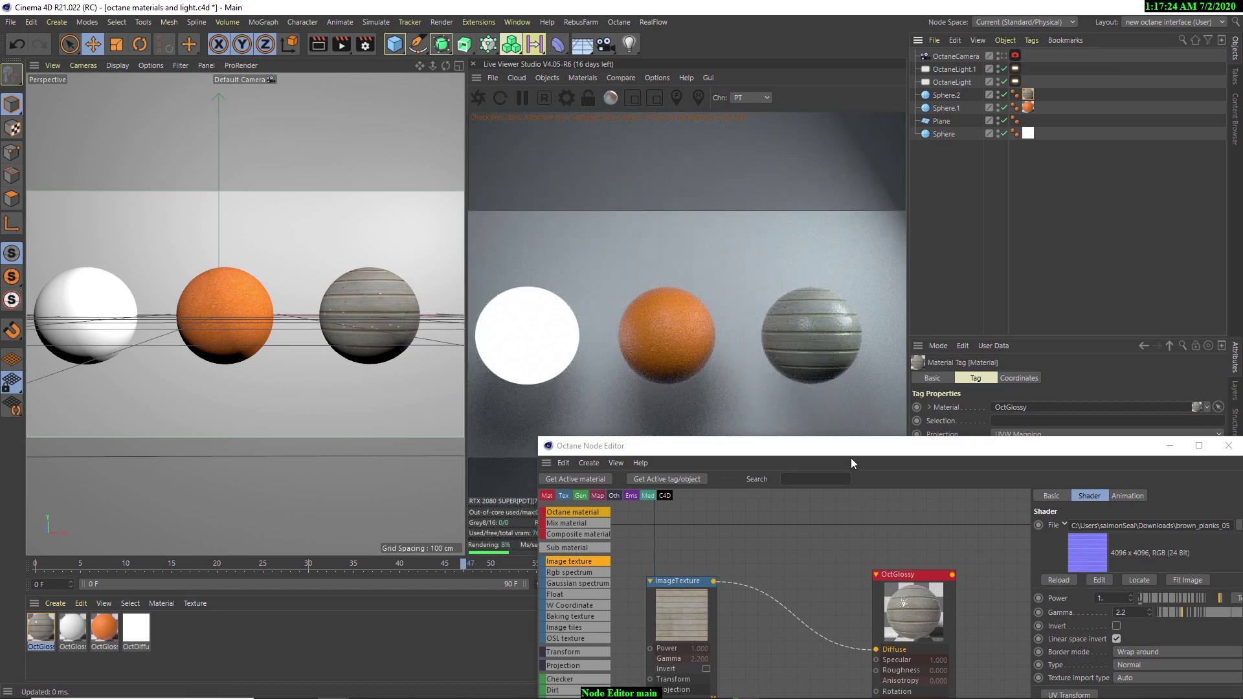
# Step: Reposition the Octane Node Editor so the plank-textured sphere stays visible in the Live Viewer
pyautogui.moveTo(822, 451); pyautogui.dragTo(650, 477)
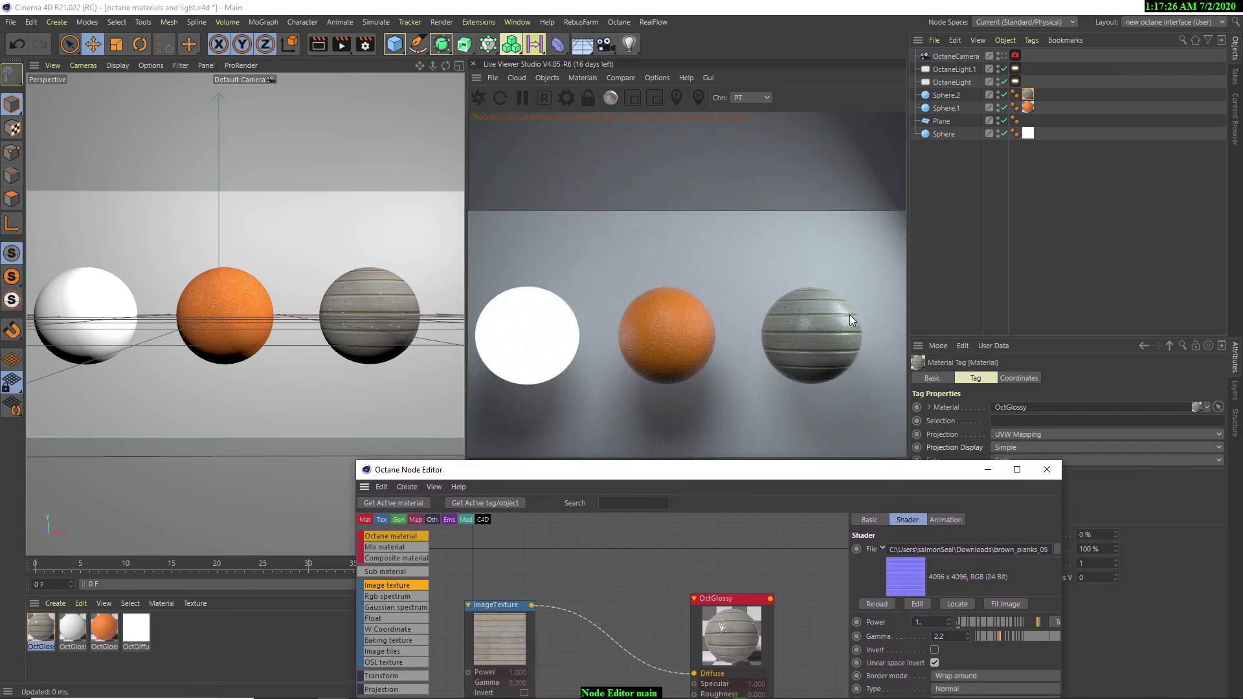
pyautogui.moveTo(738, 461); pyautogui.dragTo(436, 81)
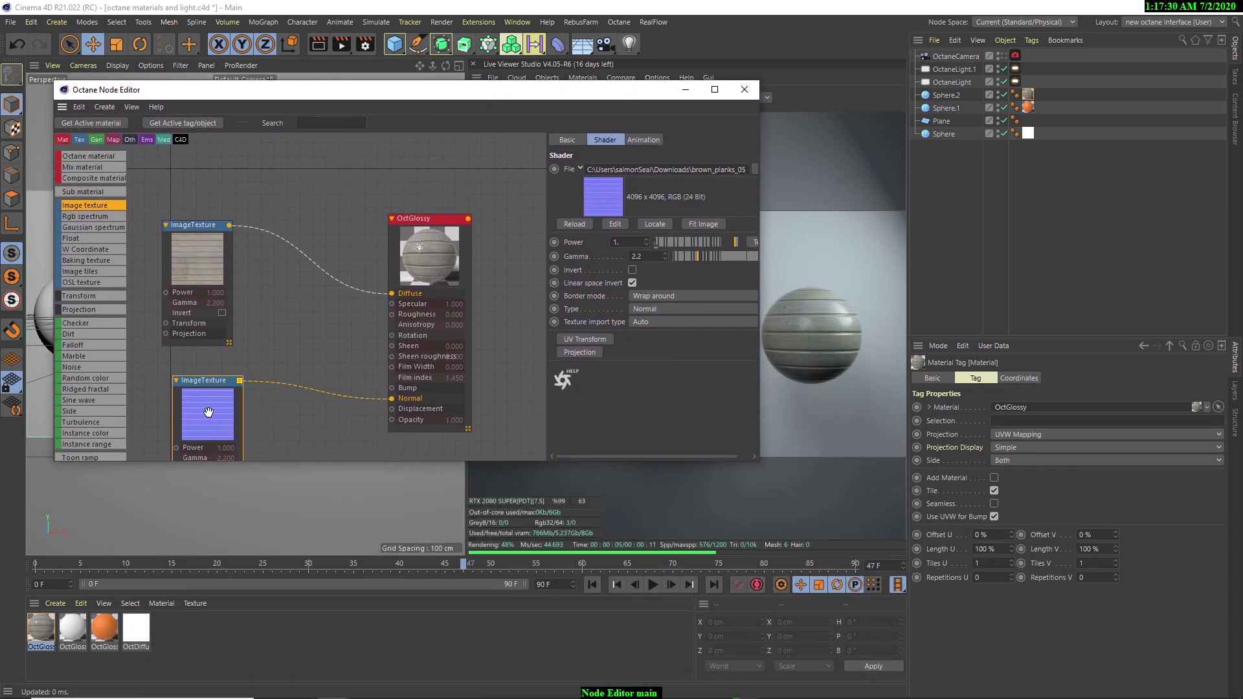
pyautogui.moveTo(208, 427)
pyautogui.mouseDown()
pyautogui.moveTo(222, 427)
pyautogui.moveTo(203, 435)
pyautogui.mouseUp()
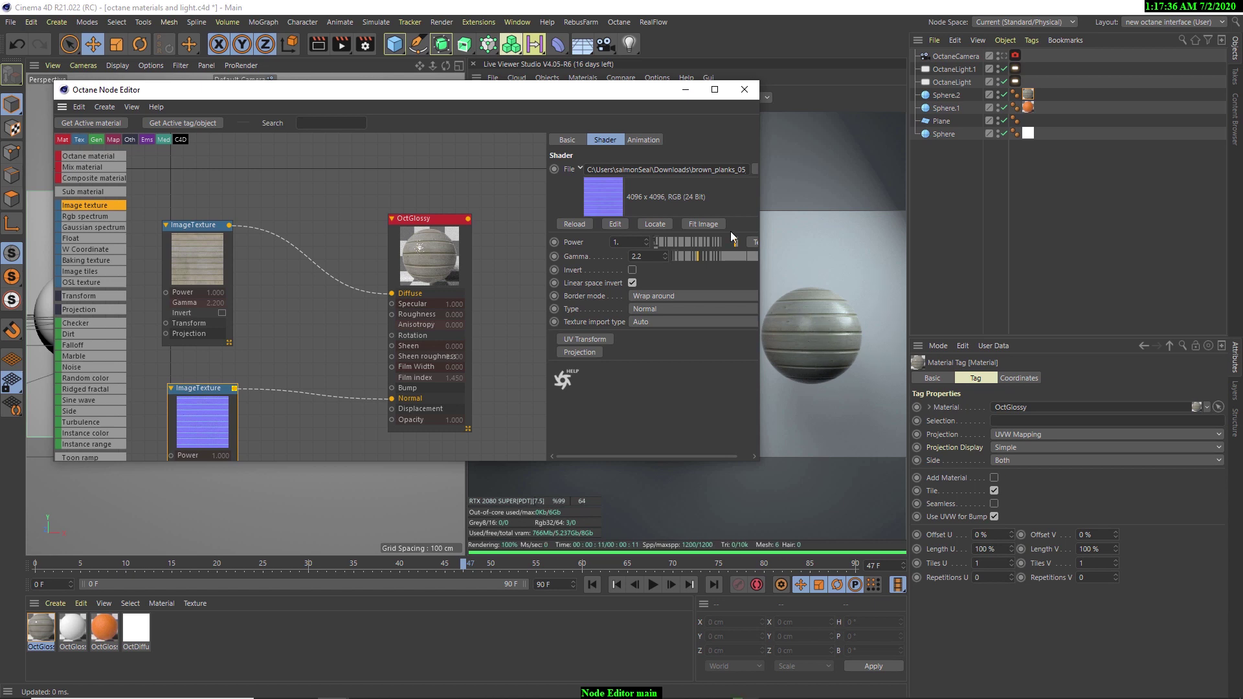
pyautogui.moveTo(541, 93); pyautogui.dragTo(538, 64)
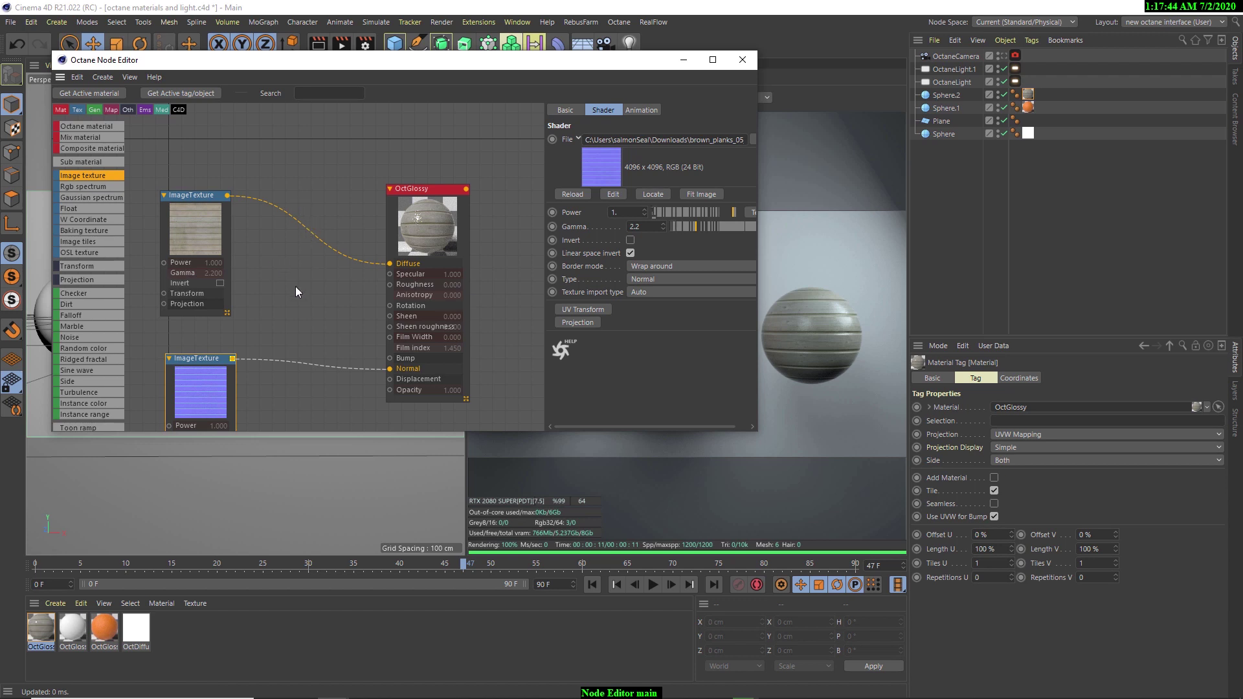
# Step: Spread the diffuse and normal image texture nodes apart vertically beside the glossy material node
pyautogui.moveTo(285, 279); pyautogui.dragTo(294, 270, button='middle')
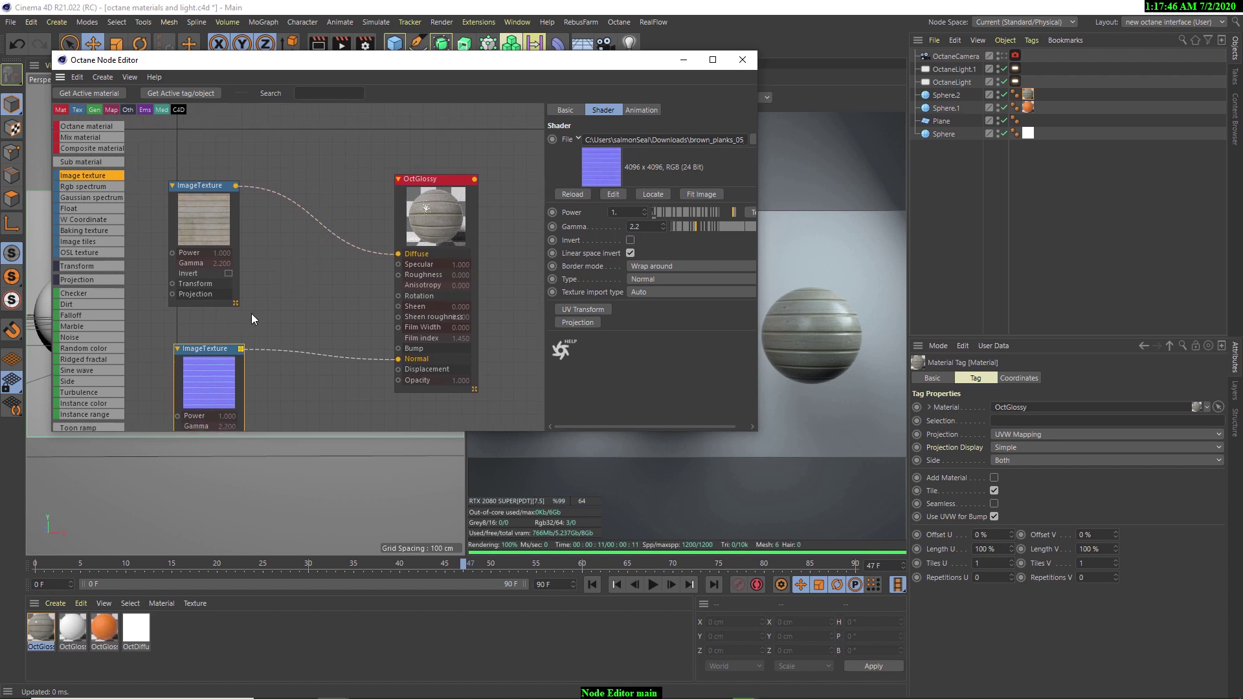
pyautogui.moveTo(212, 293); pyautogui.dragTo(230, 235)
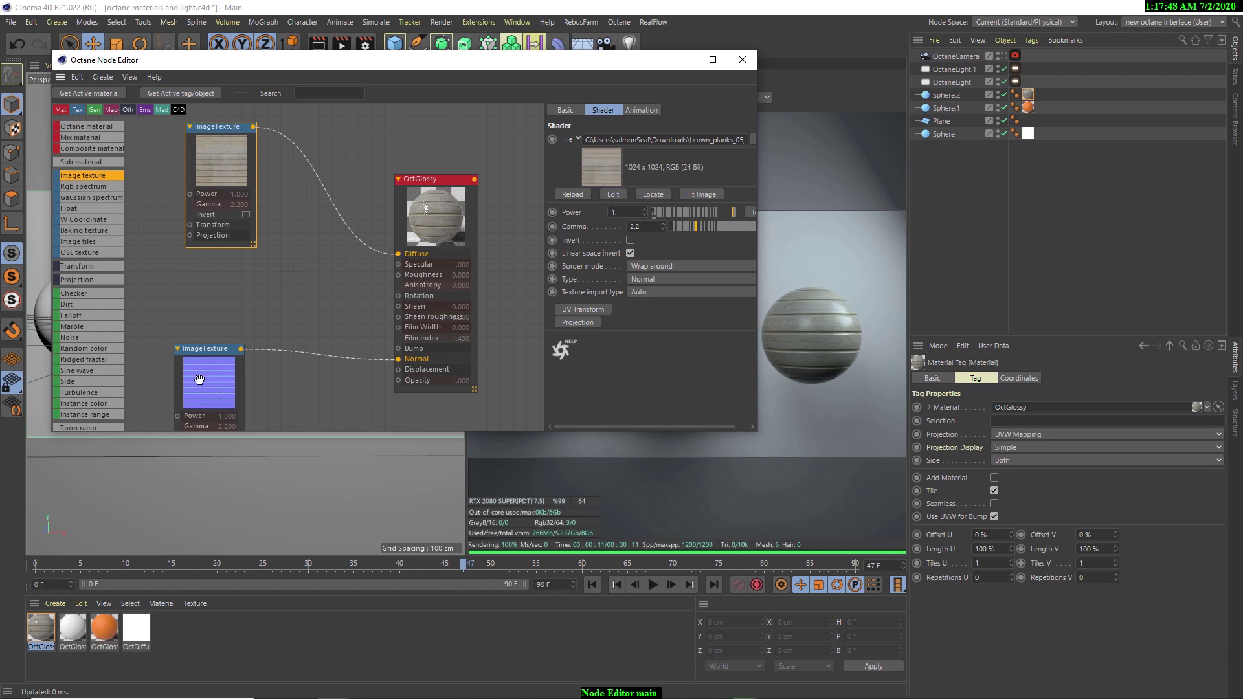
pyautogui.moveTo(200, 379); pyautogui.dragTo(192, 431)
pyautogui.scroll(-4, 242, 301)
pyautogui.moveTo(246, 303); pyautogui.dragTo(249, 329, button='middle')
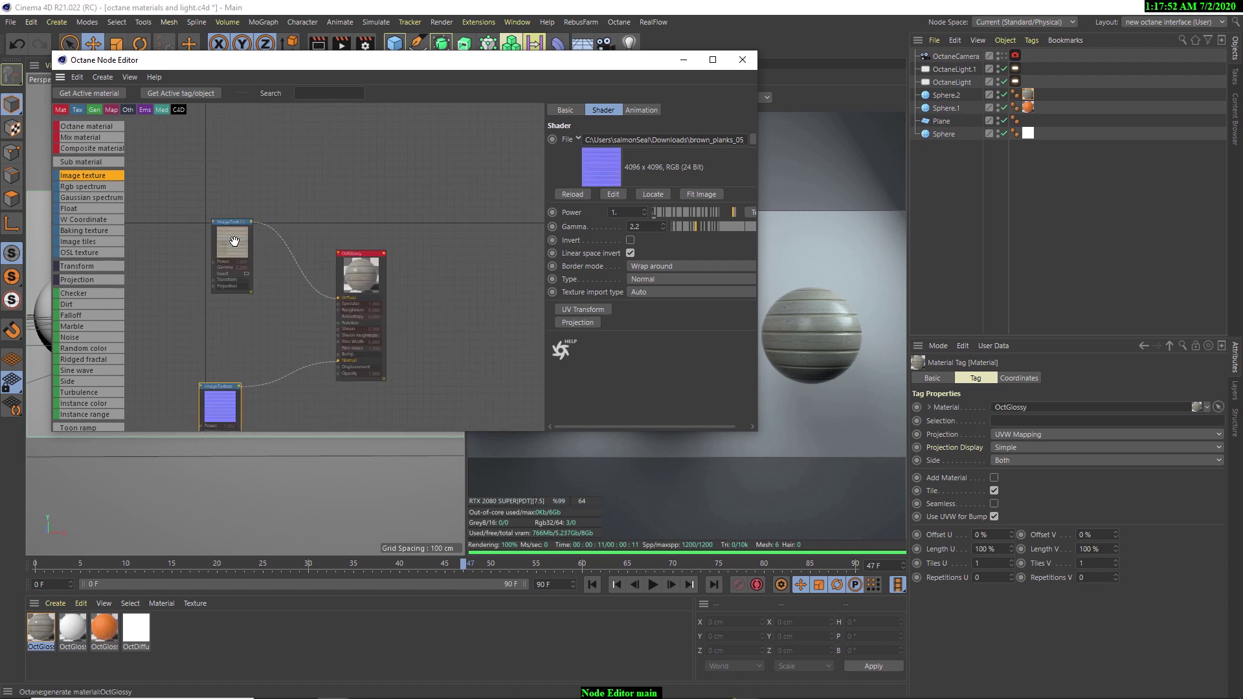
pyautogui.moveTo(235, 240); pyautogui.dragTo(227, 208)
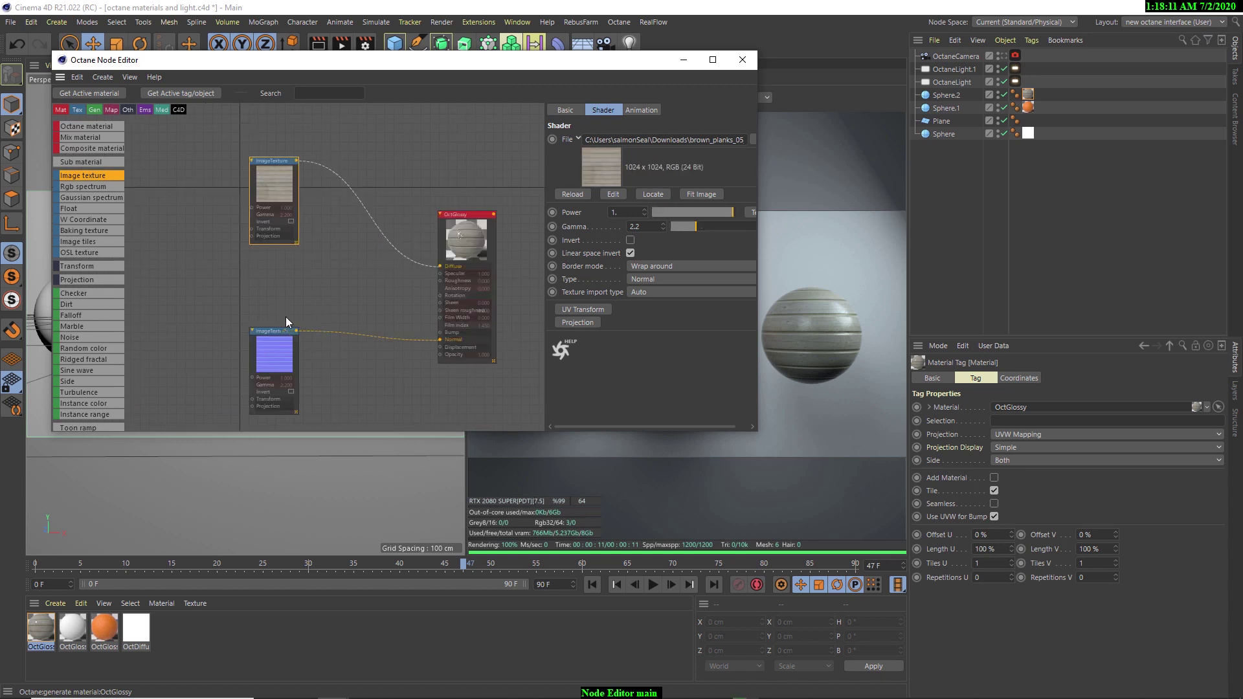
pyautogui.moveTo(286, 322); pyautogui.dragTo(282, 272, button='middle')
pyautogui.moveTo(282, 285); pyautogui.dragTo(287, 345)
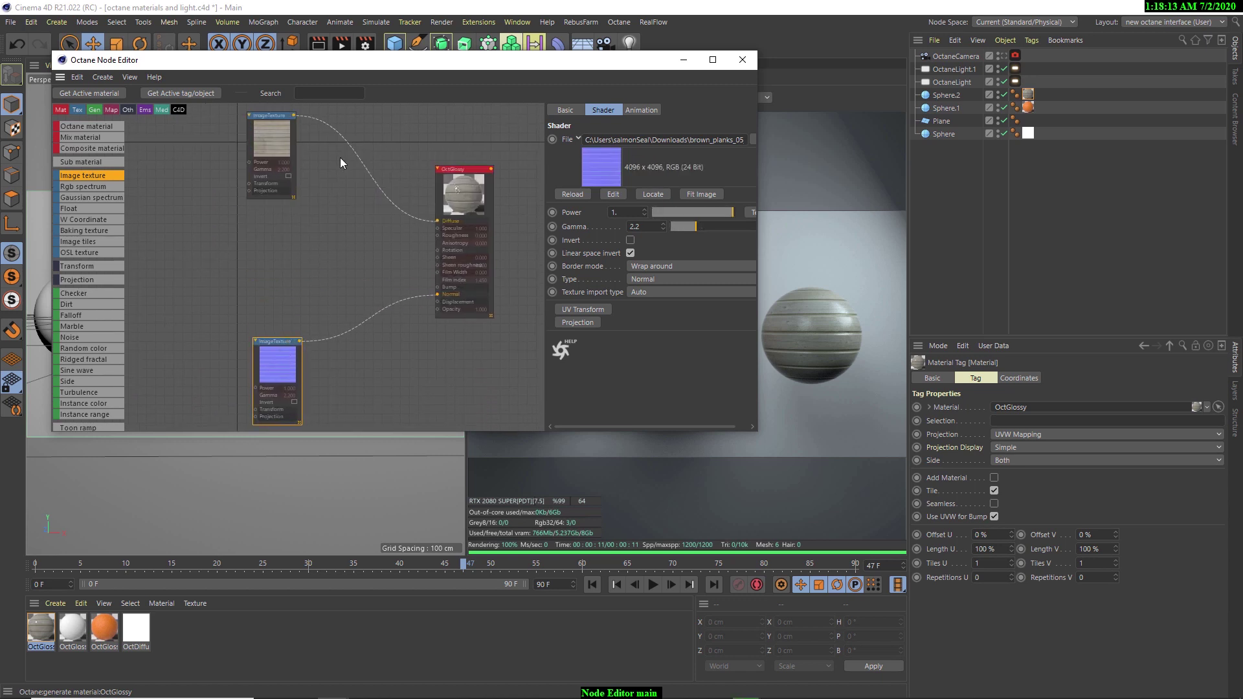
pyautogui.moveTo(262, 148); pyautogui.dragTo(268, 155)
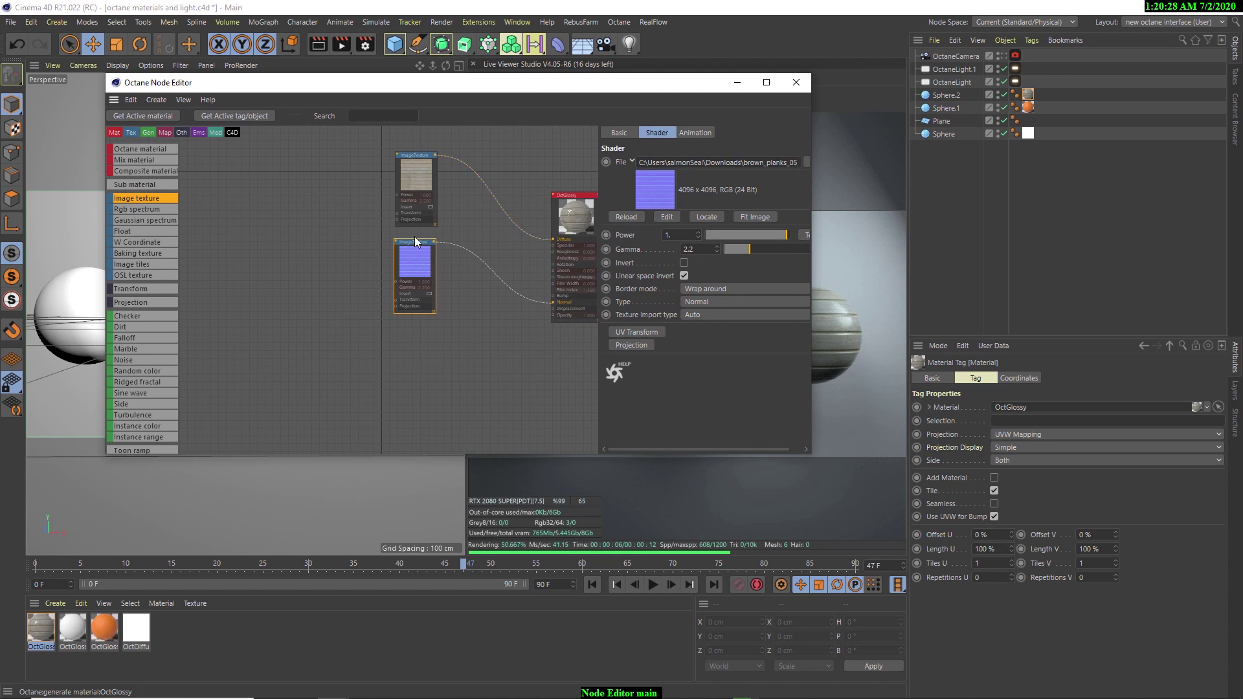
# Step: Add a third image texture node below the other two and shift the normal map node aside
pyautogui.moveTo(453, 321); pyautogui.dragTo(436, 321, button='middle')
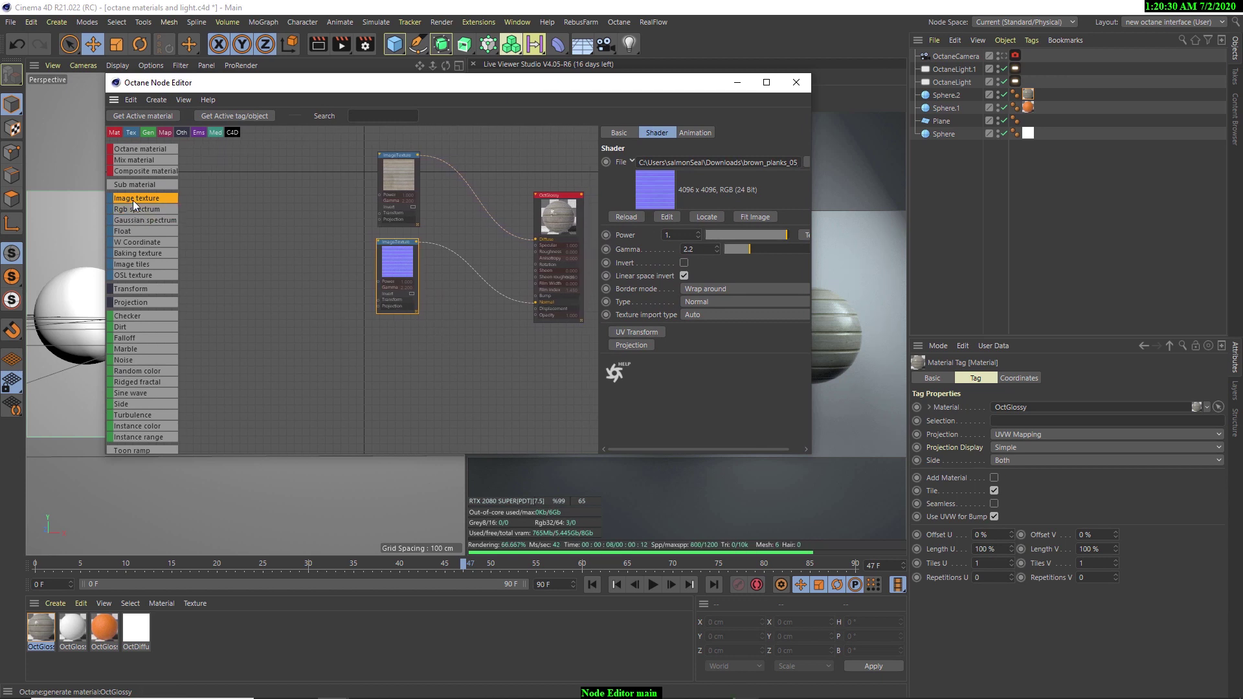
pyautogui.moveTo(360, 331); pyautogui.dragTo(374, 348)
pyautogui.moveTo(418, 324); pyautogui.dragTo(371, 312, button='middle')
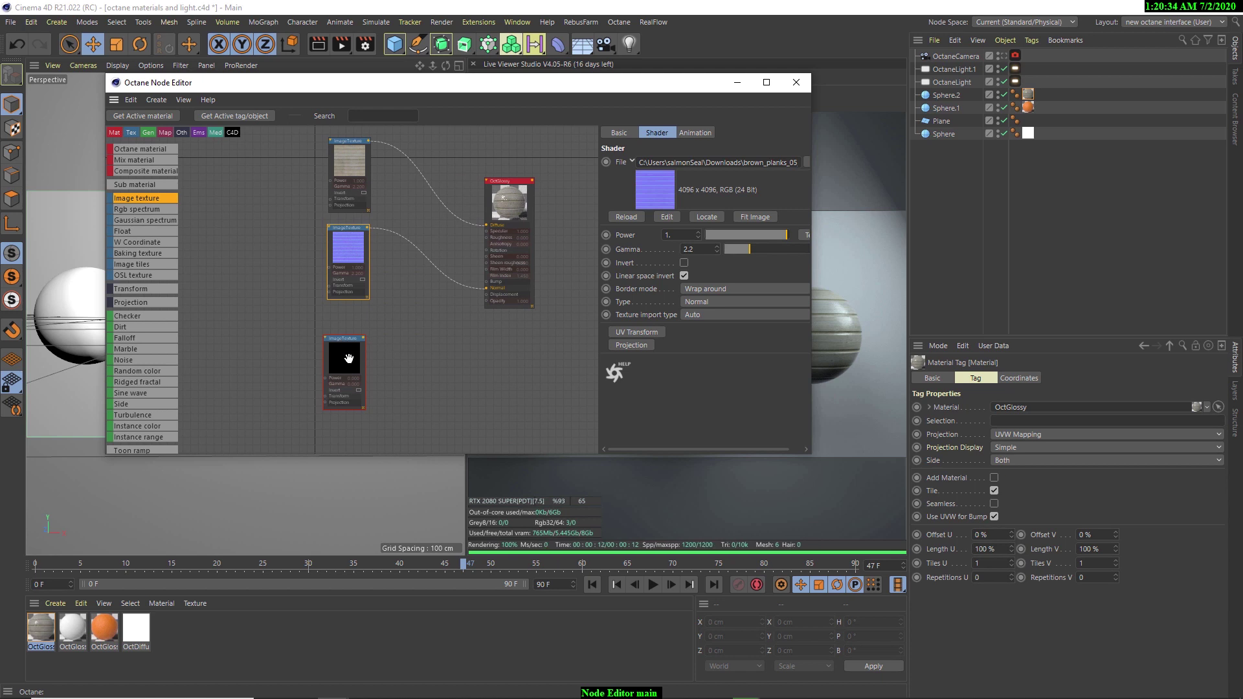
pyautogui.moveTo(365, 295); pyautogui.dragTo(320, 313)
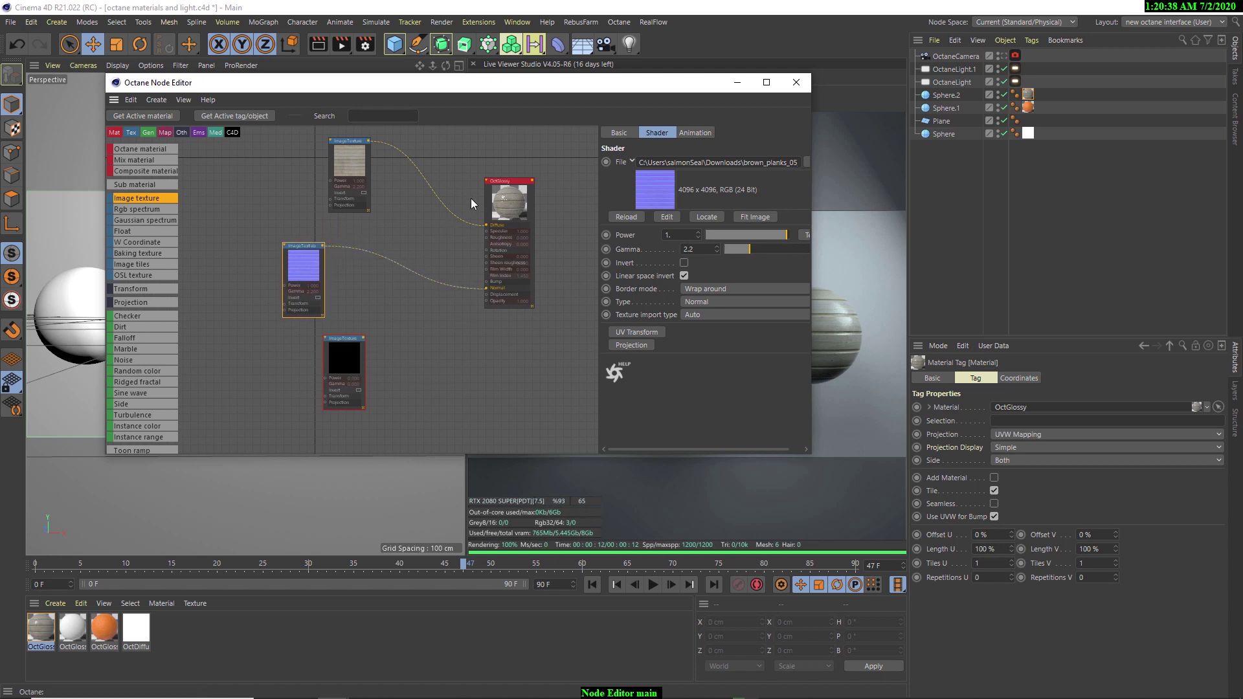
# Step: Add a displacement node to the glossy material and connect the empty image texture to its Texture input
pyautogui.click(504, 196)
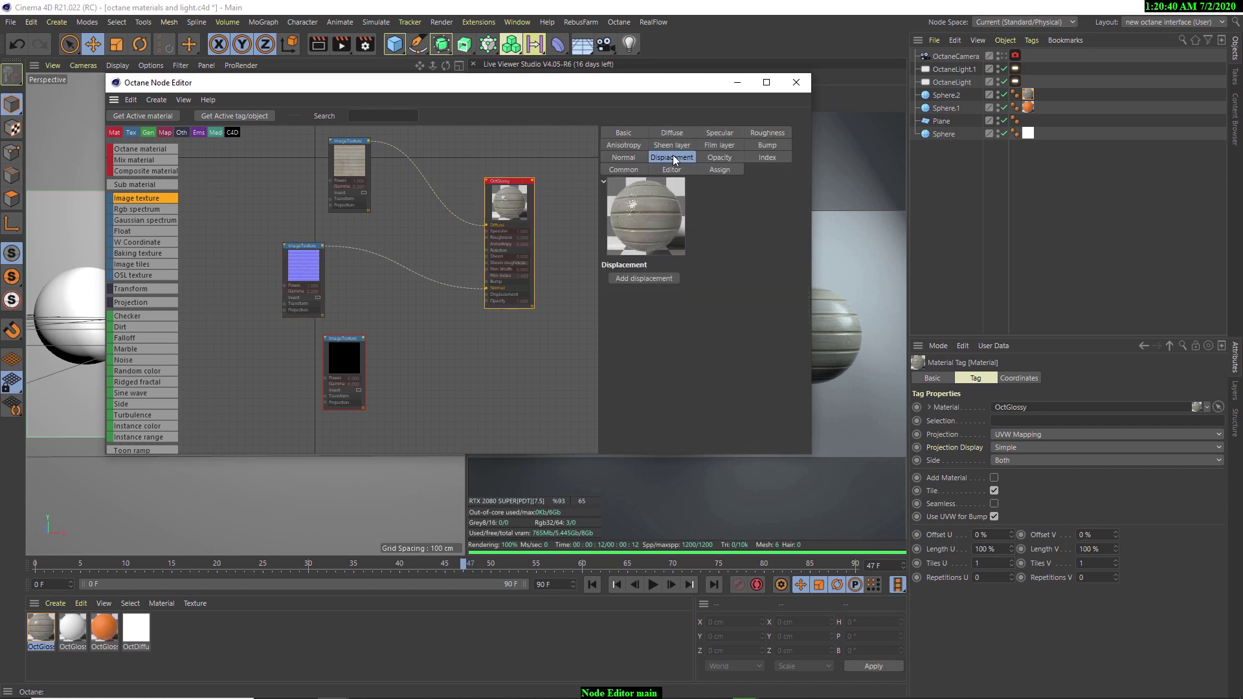
pyautogui.click(643, 280)
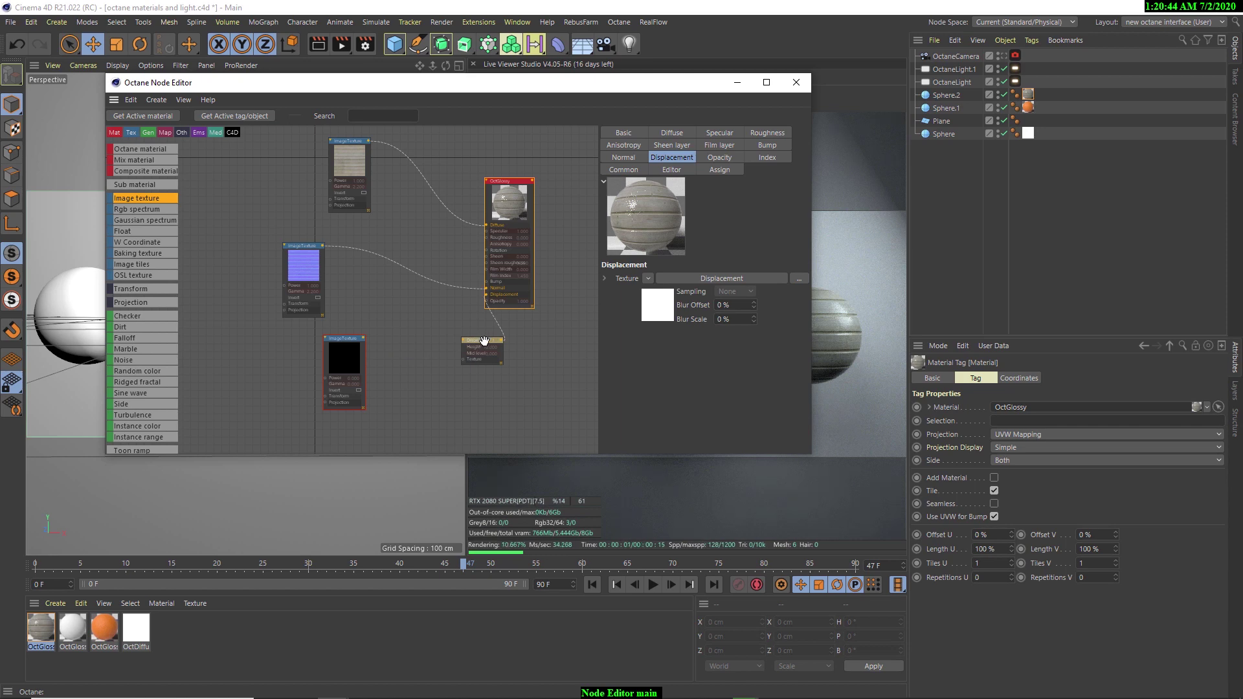
pyautogui.moveTo(472, 353); pyautogui.dragTo(434, 352)
pyautogui.scroll(2, 434, 353)
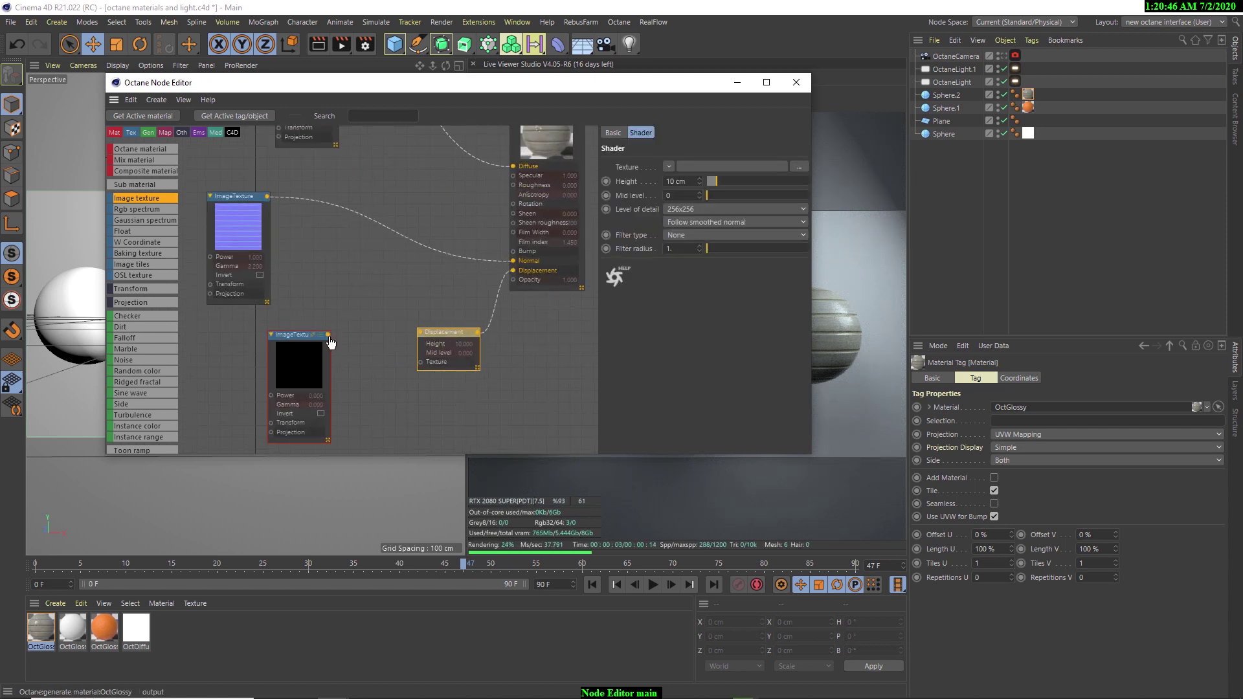
pyautogui.moveTo(328, 334); pyautogui.dragTo(421, 366)
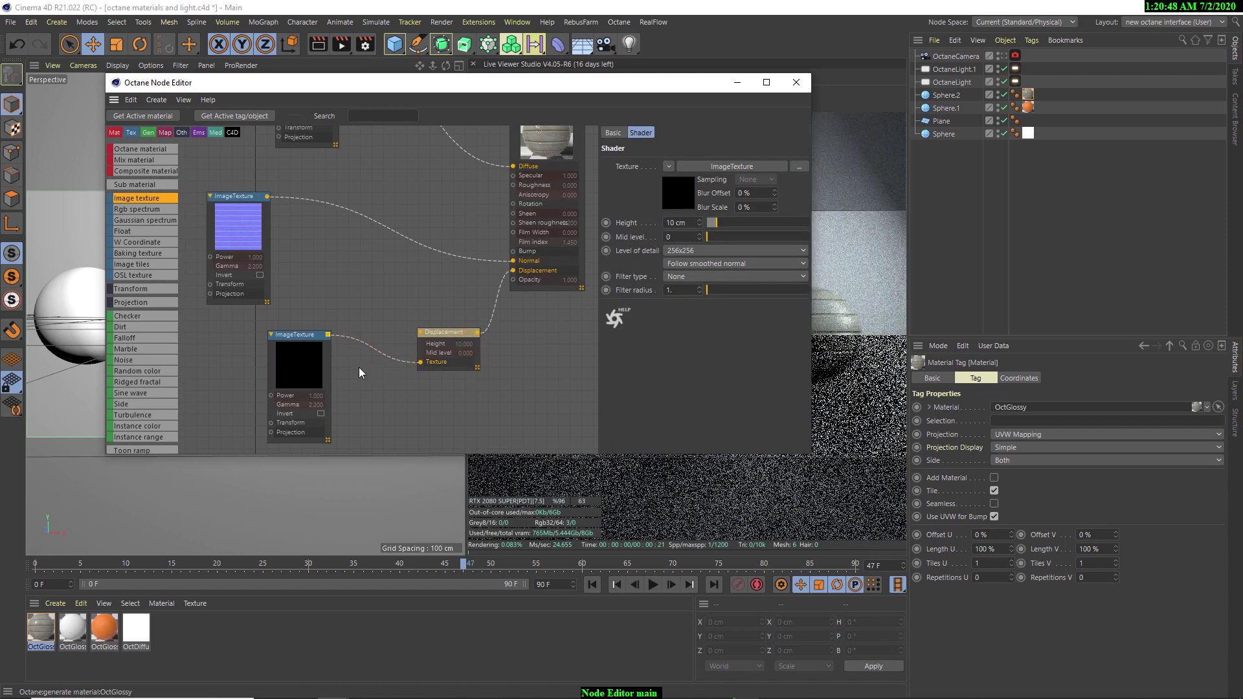
# Step: Load brown_planks_05_disp_8k.jpg into the new image texture node without a project copy and uncover the rendered sphere
pyautogui.click(286, 362)
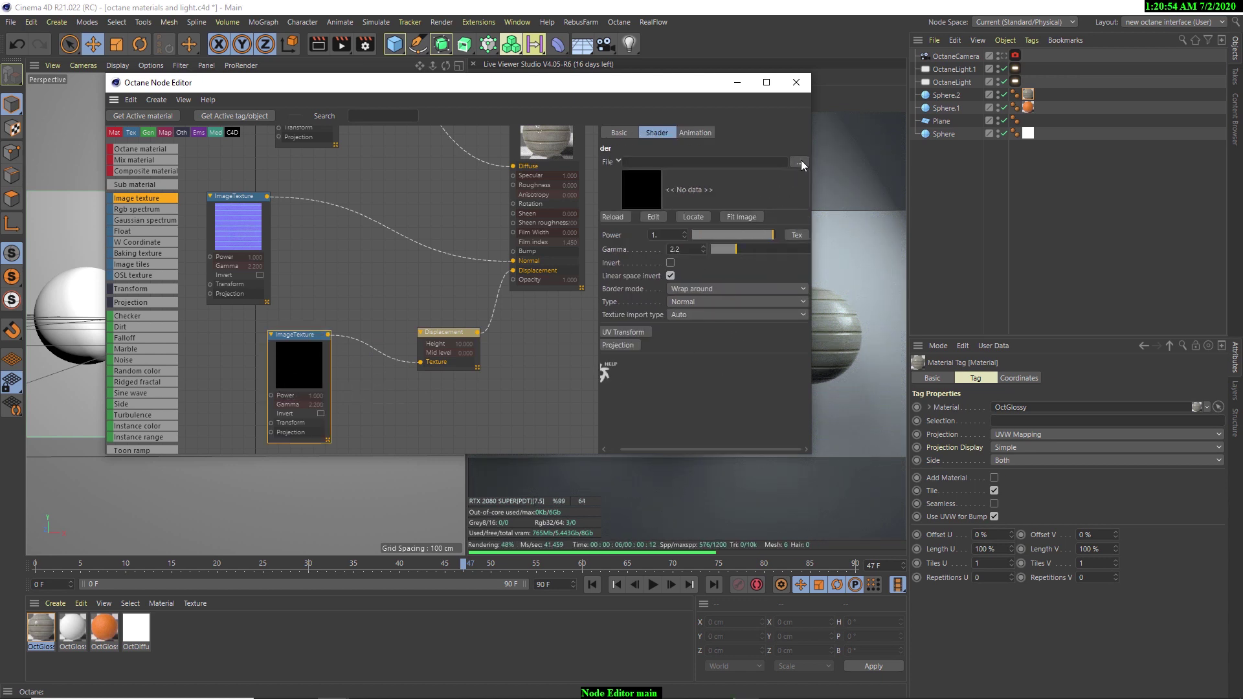
pyautogui.click(801, 162)
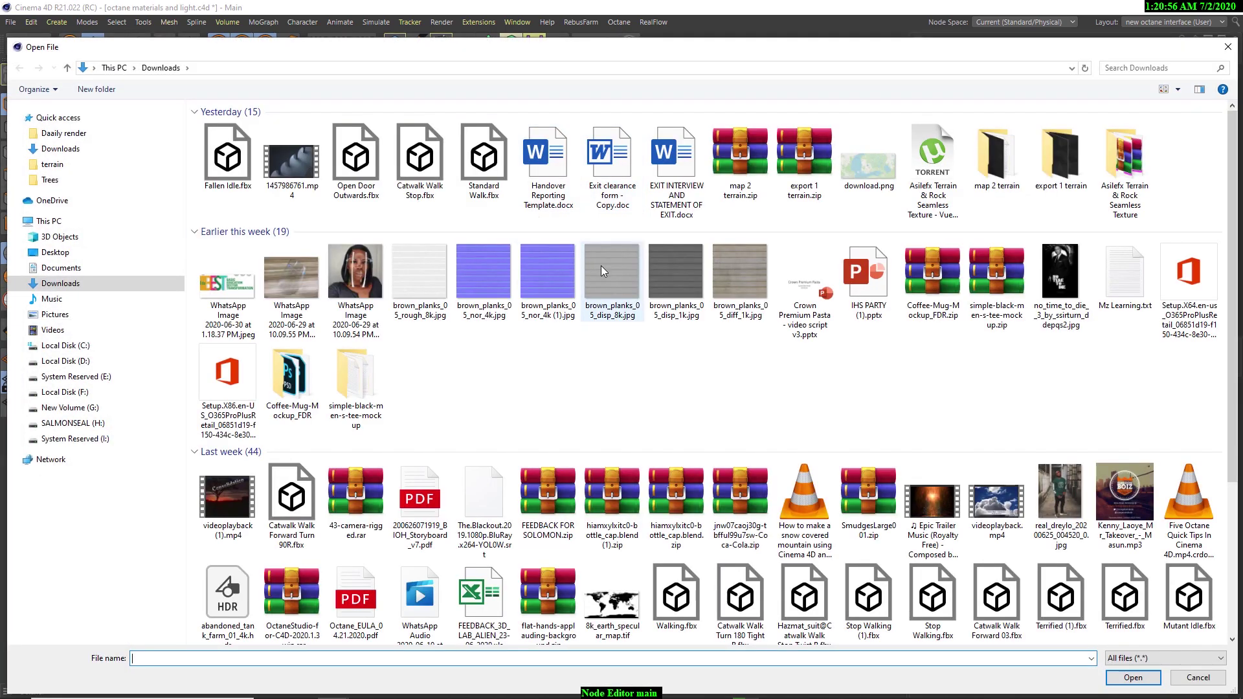
pyautogui.doubleClick(590, 260)
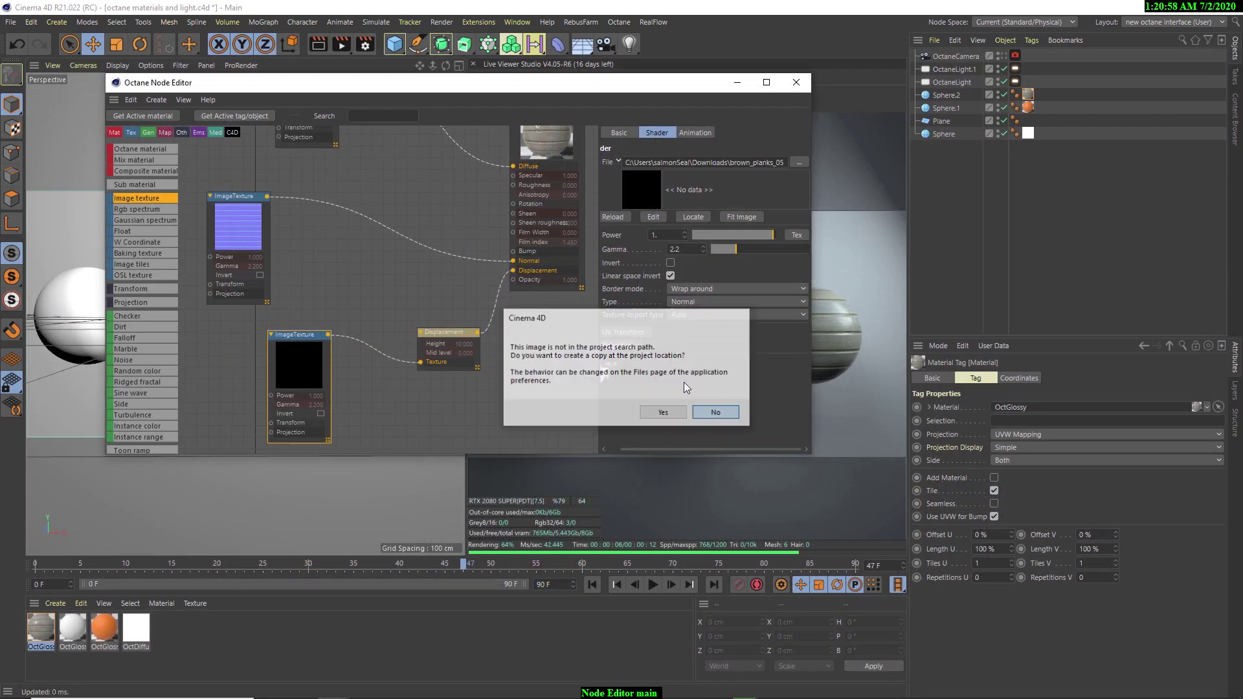
pyautogui.click(715, 413)
pyautogui.moveTo(653, 82); pyautogui.dragTo(474, 85)
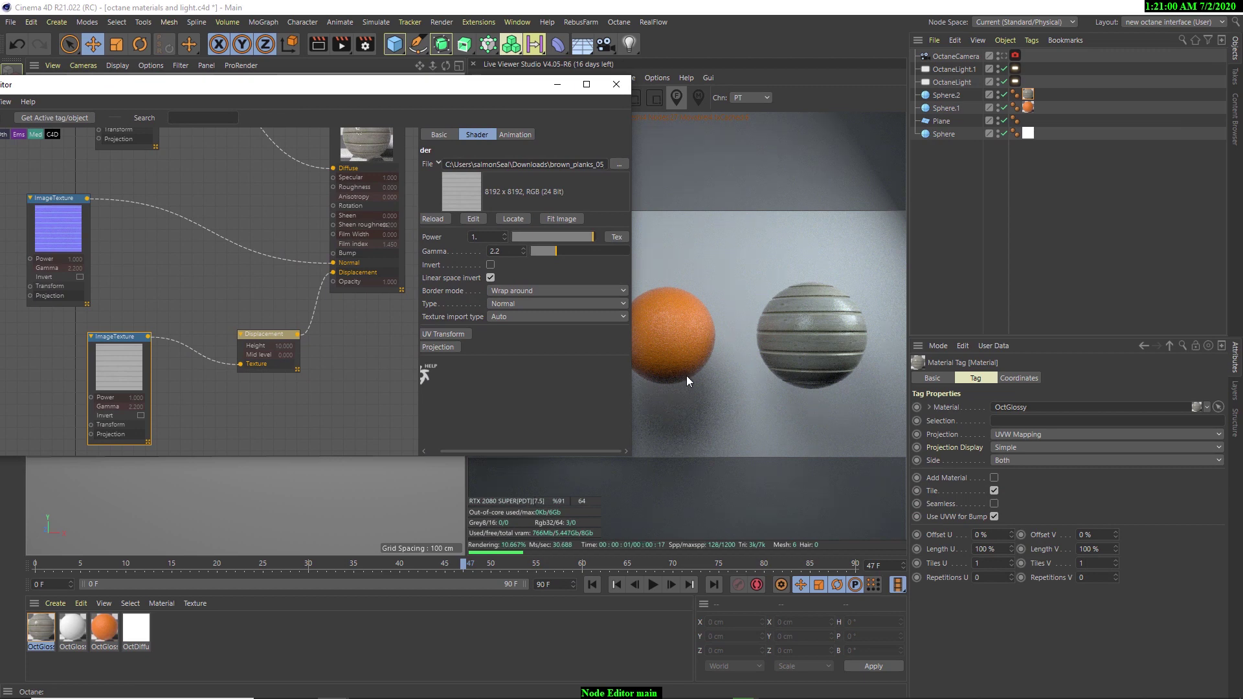
# Step: Try a Power of 30 on the displacement map's image texture node
pyautogui.click(476, 237)
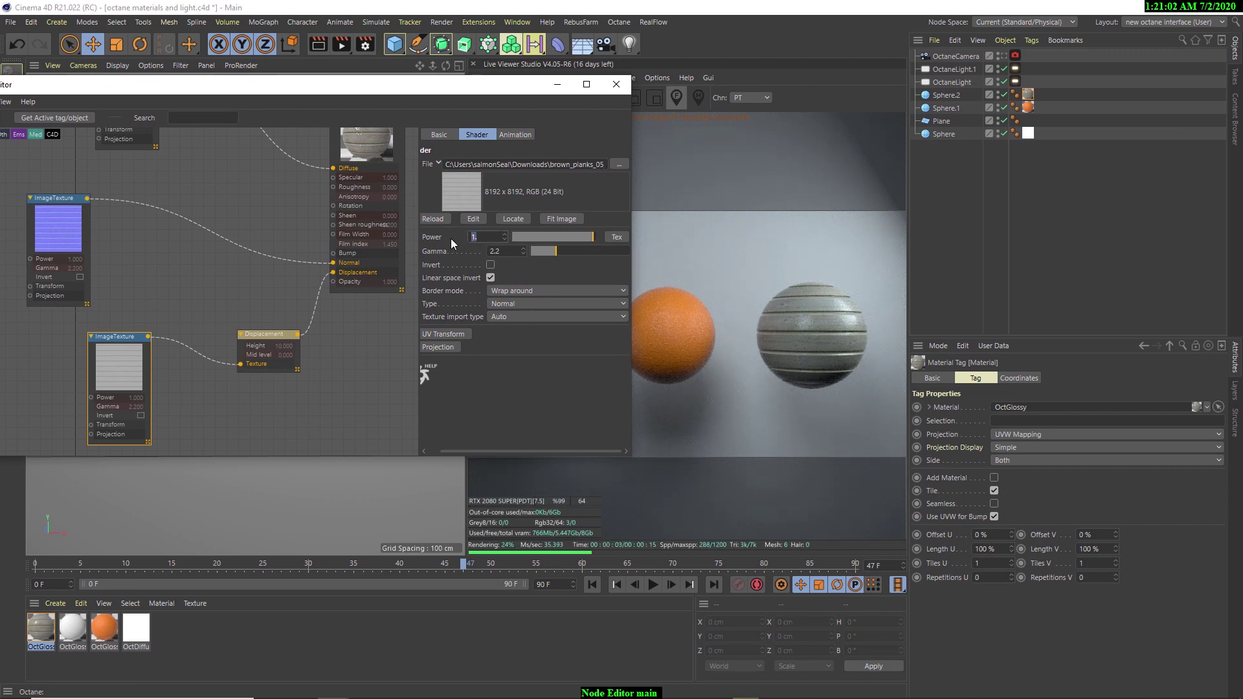
pyautogui.write('30')
pyautogui.press('Return')
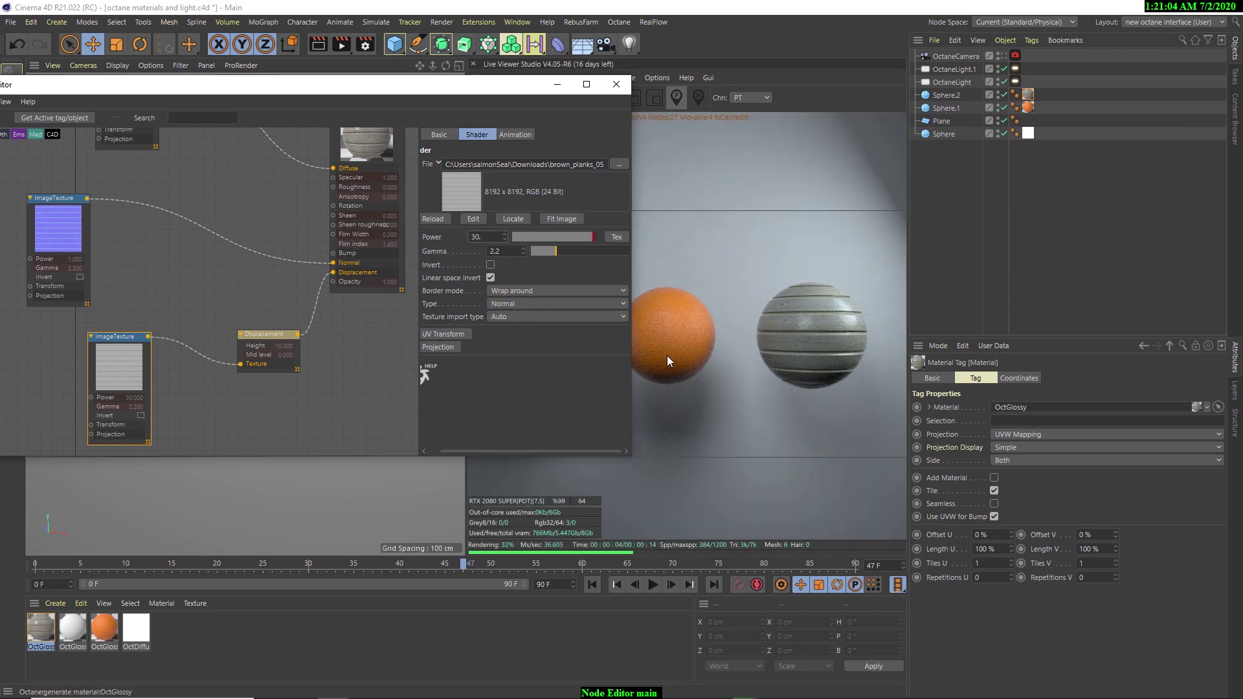
pyautogui.moveTo(509, 92); pyautogui.dragTo(376, 103)
pyautogui.moveTo(455, 96); pyautogui.dragTo(698, 104)
pyautogui.click(241, 385)
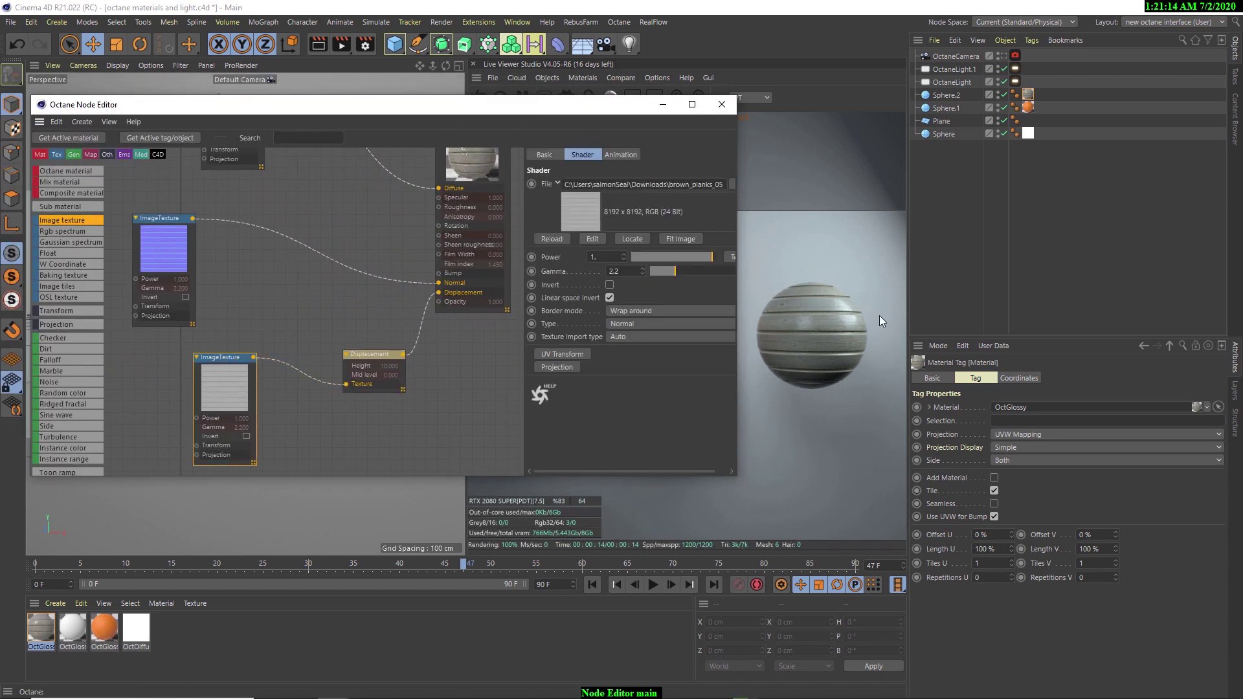
# Step: Set the displacement node's height to 30 cm and move the editor aside to show the rendered sphere
pyautogui.moveTo(541, 106); pyautogui.dragTo(498, 105)
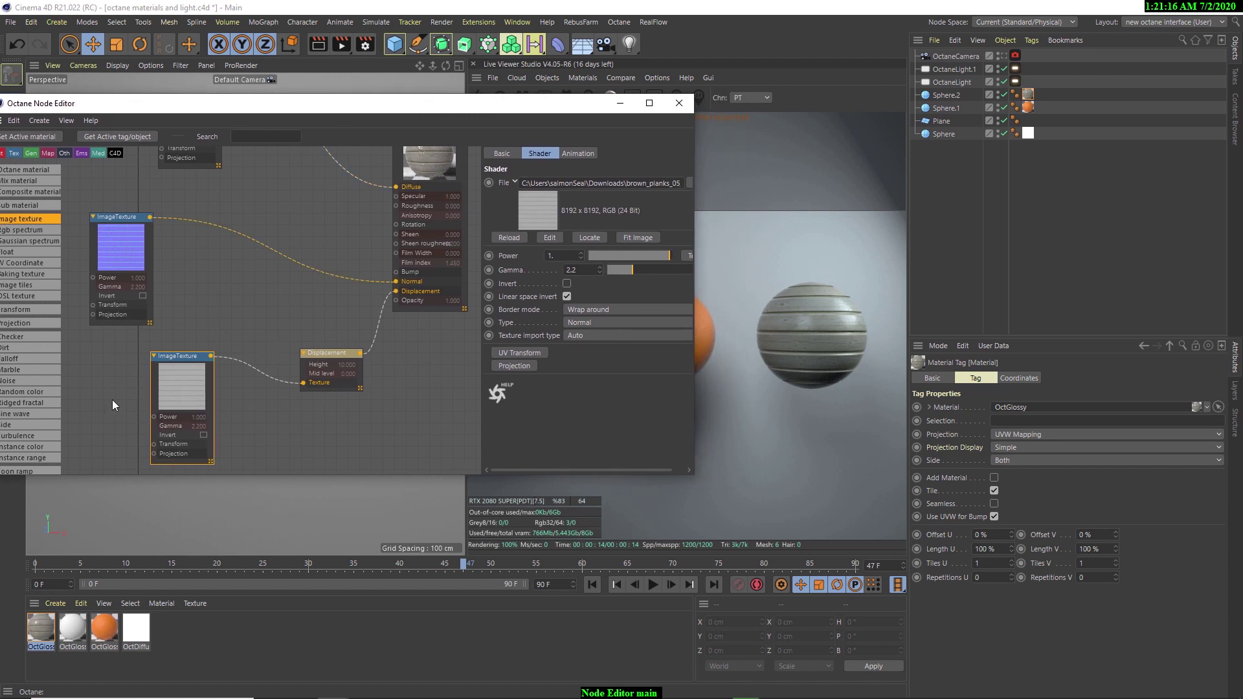
pyautogui.click(326, 356)
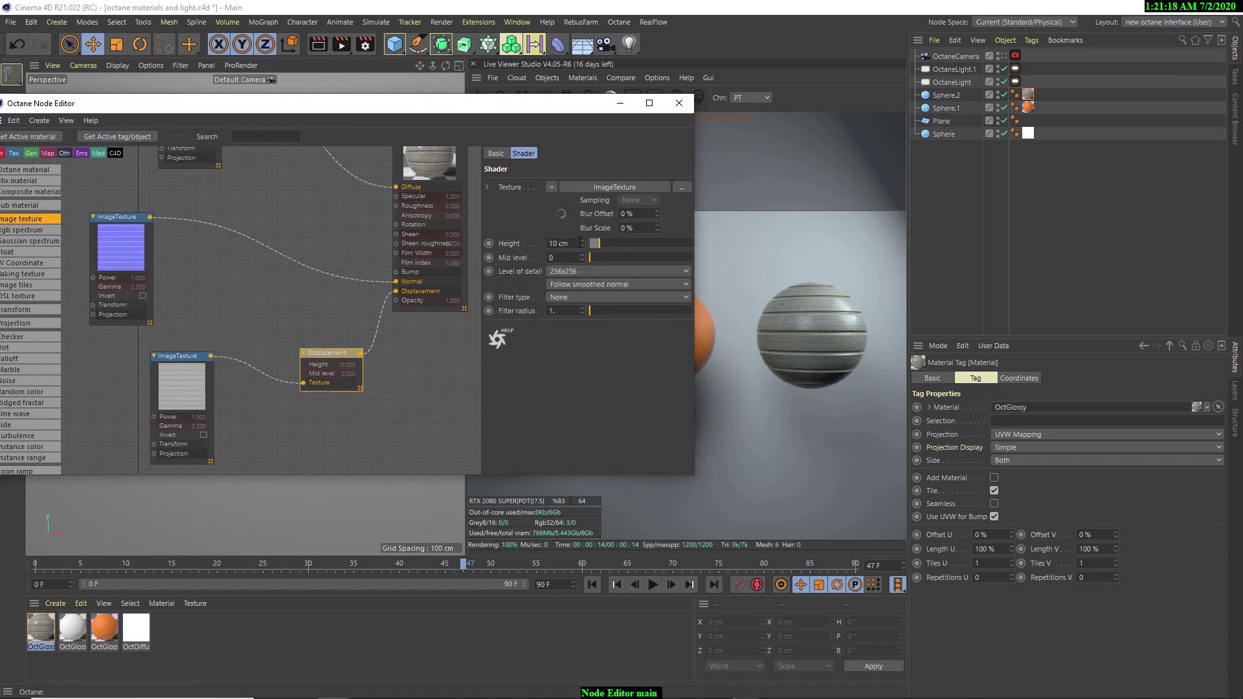
pyautogui.moveTo(579, 243); pyautogui.dragTo(525, 243)
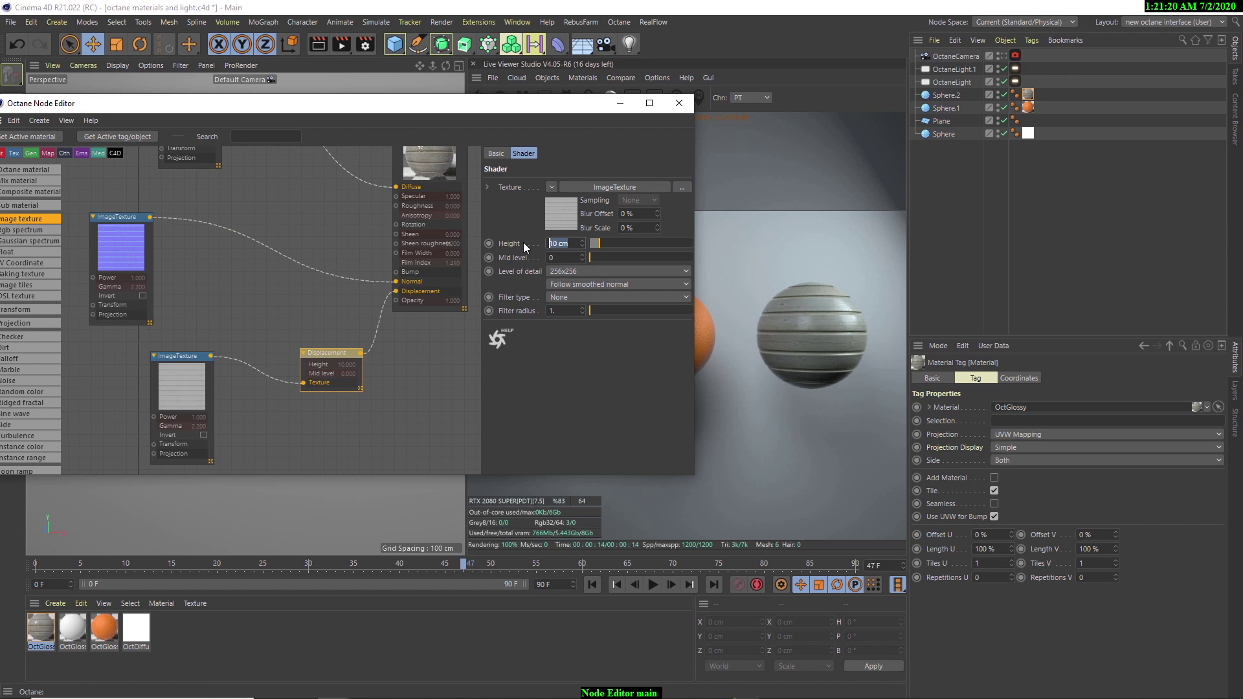
pyautogui.write('30')
pyautogui.press('Return')
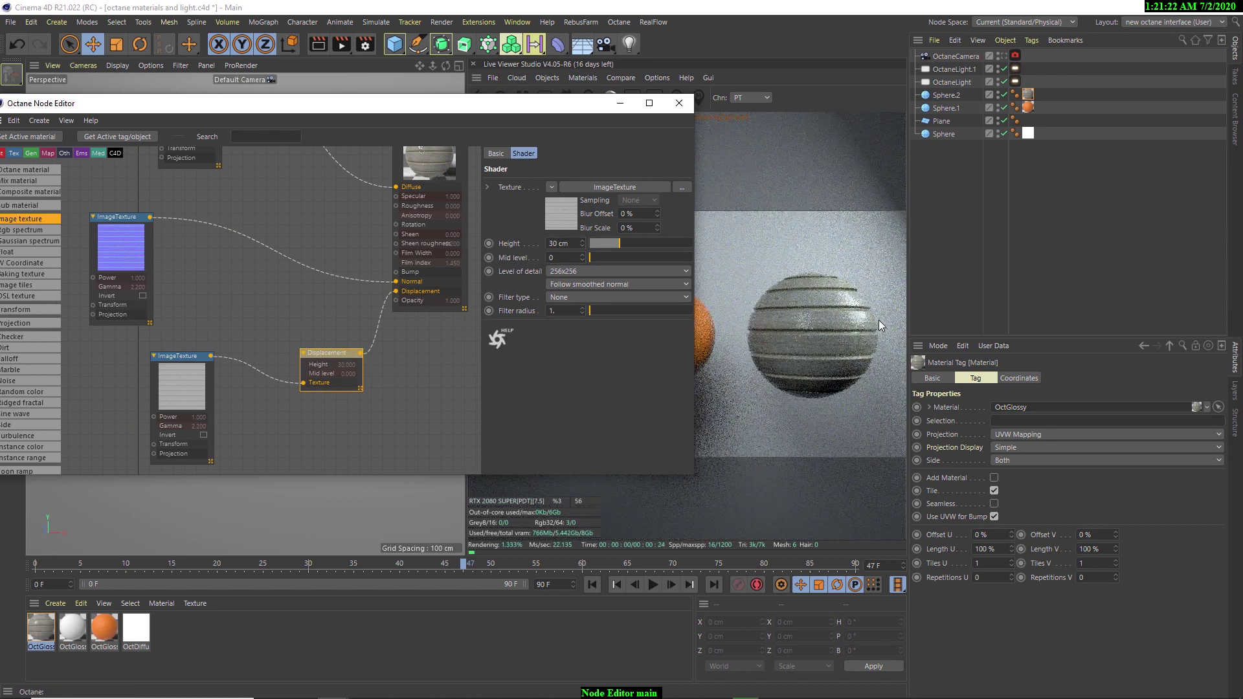
pyautogui.moveTo(525, 106); pyautogui.dragTo(461, 98)
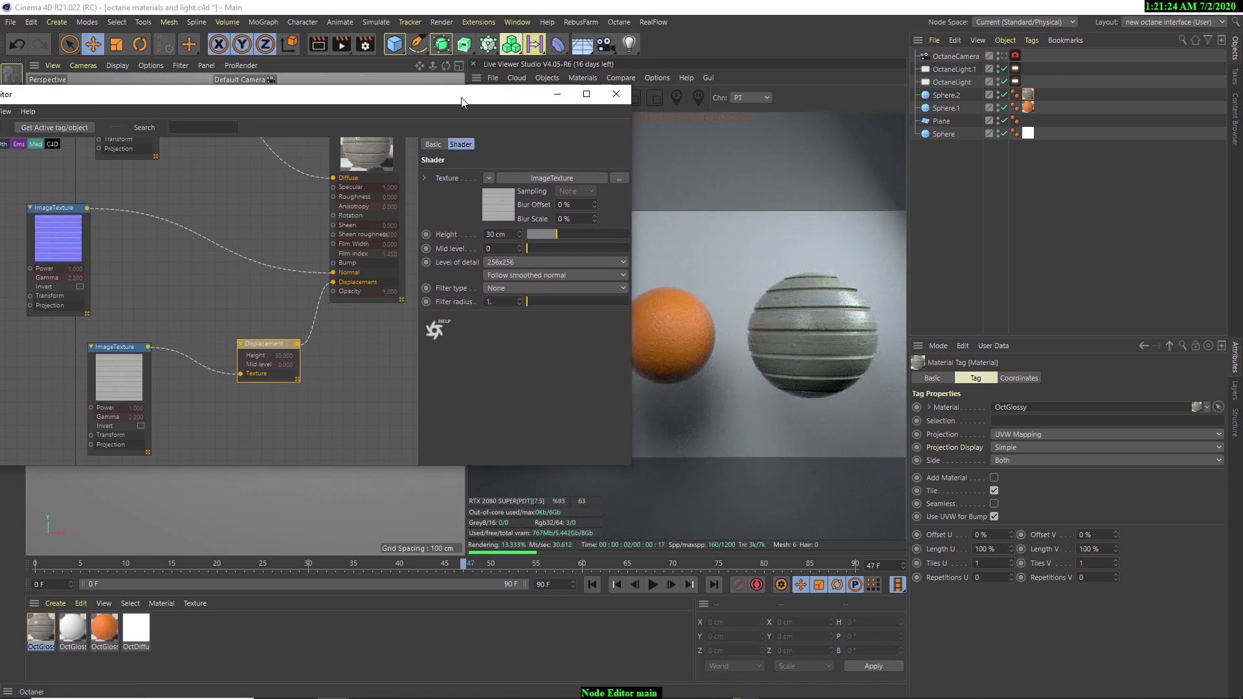
# Step: Set the displacement node's level of detail to 4096x4096 and move the editor aside to uncover the rendered spheres
pyautogui.click(501, 263)
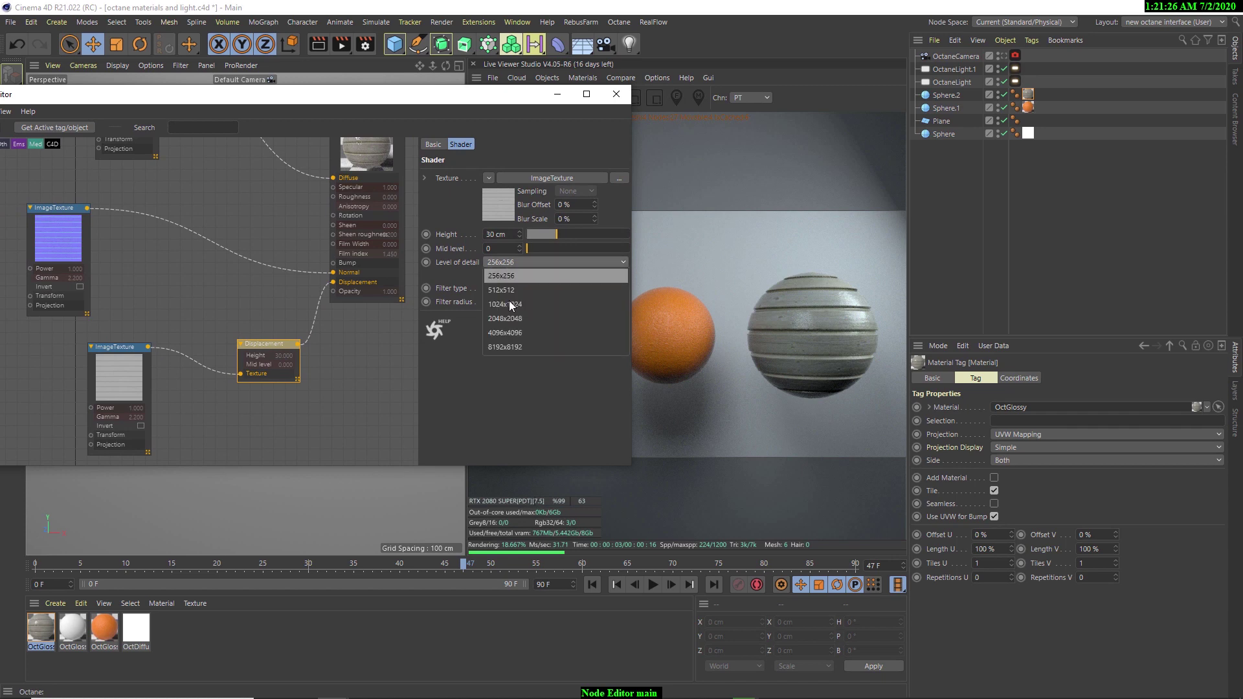
pyautogui.click(508, 333)
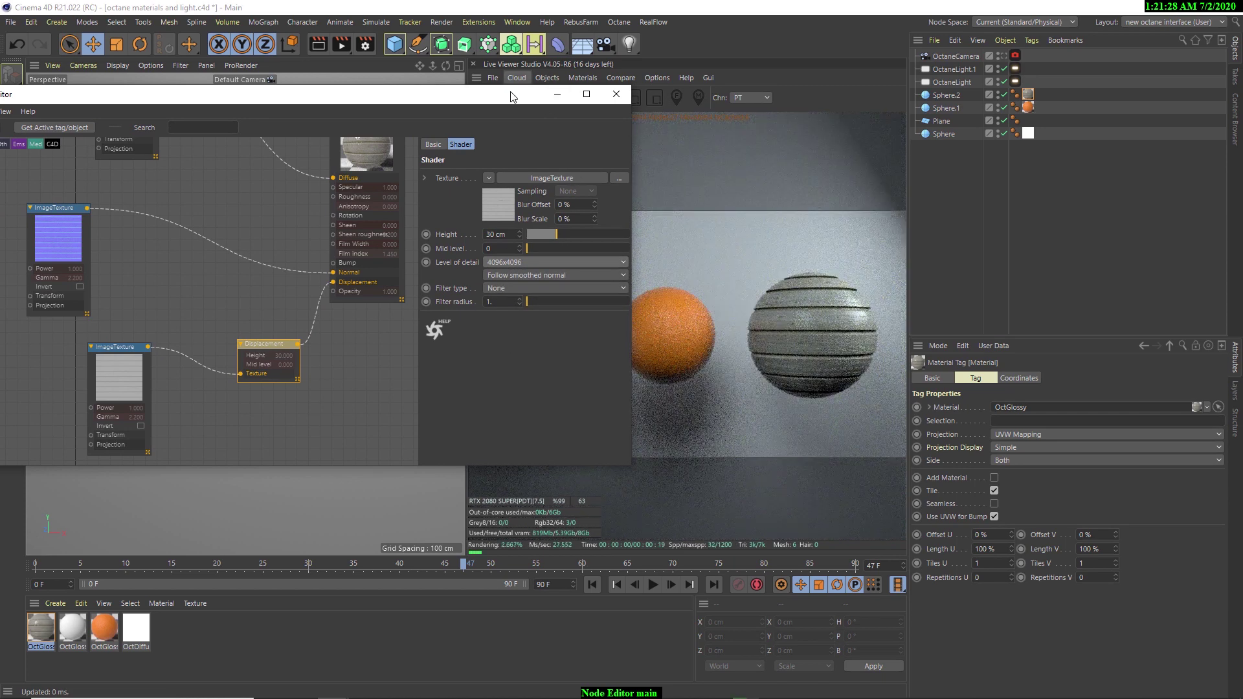
pyautogui.moveTo(506, 98); pyautogui.dragTo(401, 92)
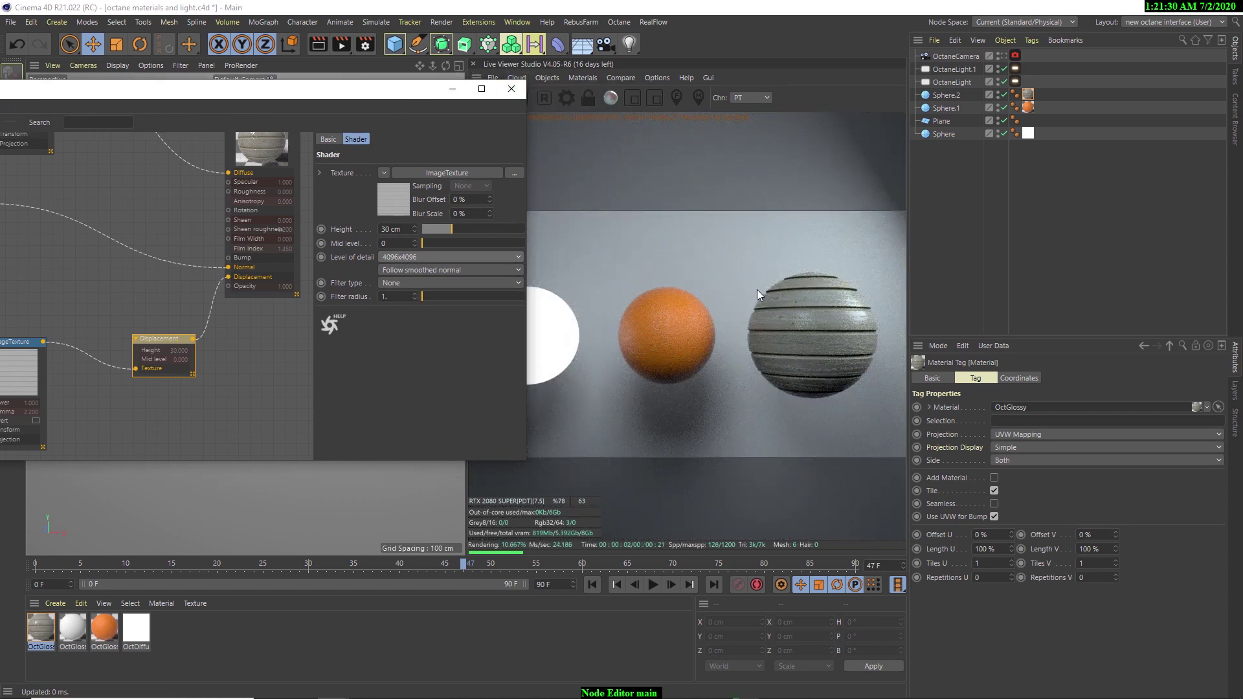
# Step: Store the render buffer and use A/B comparison to compare the render with the image texture disconnected from the displacement node's Texture input
pyautogui.click(628, 77)
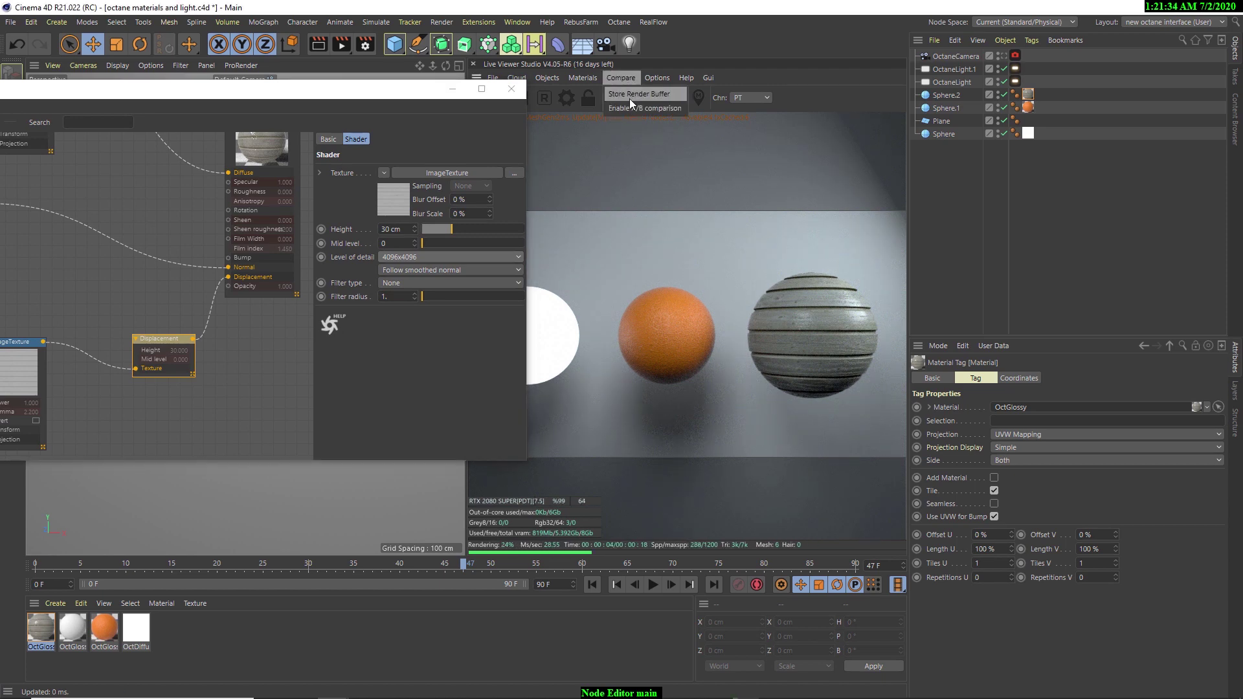
pyautogui.click(630, 95)
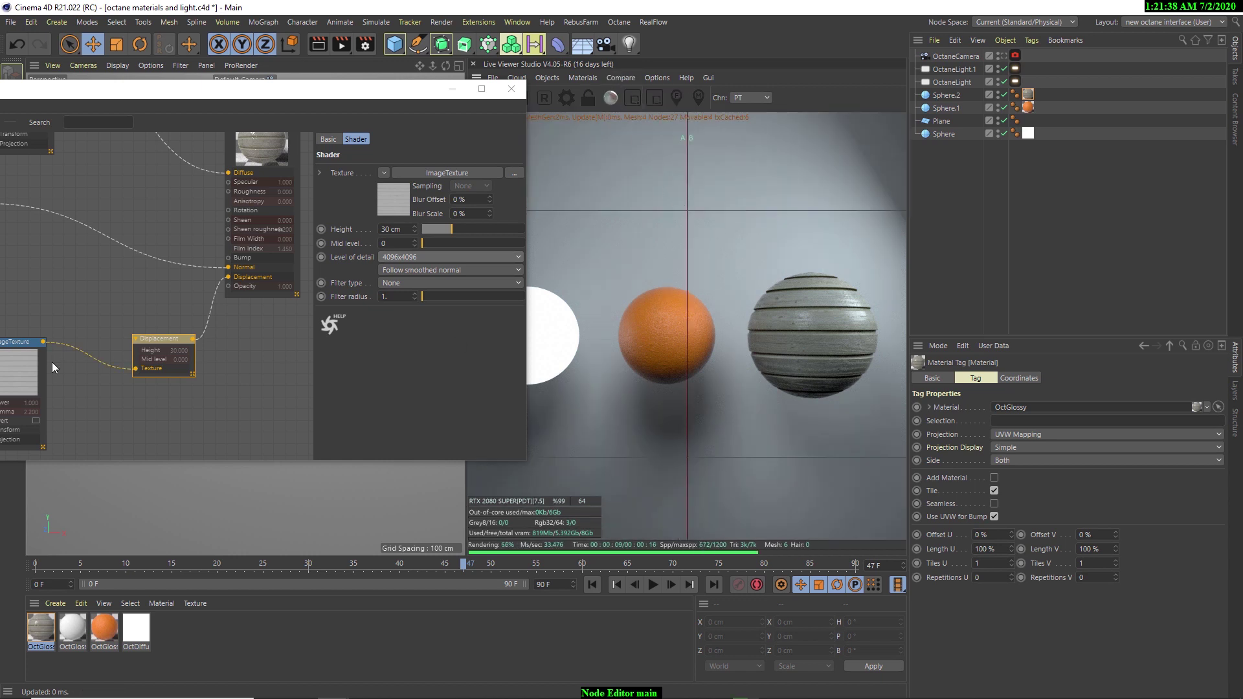
pyautogui.moveTo(53, 363); pyautogui.dragTo(63, 354, button='middle')
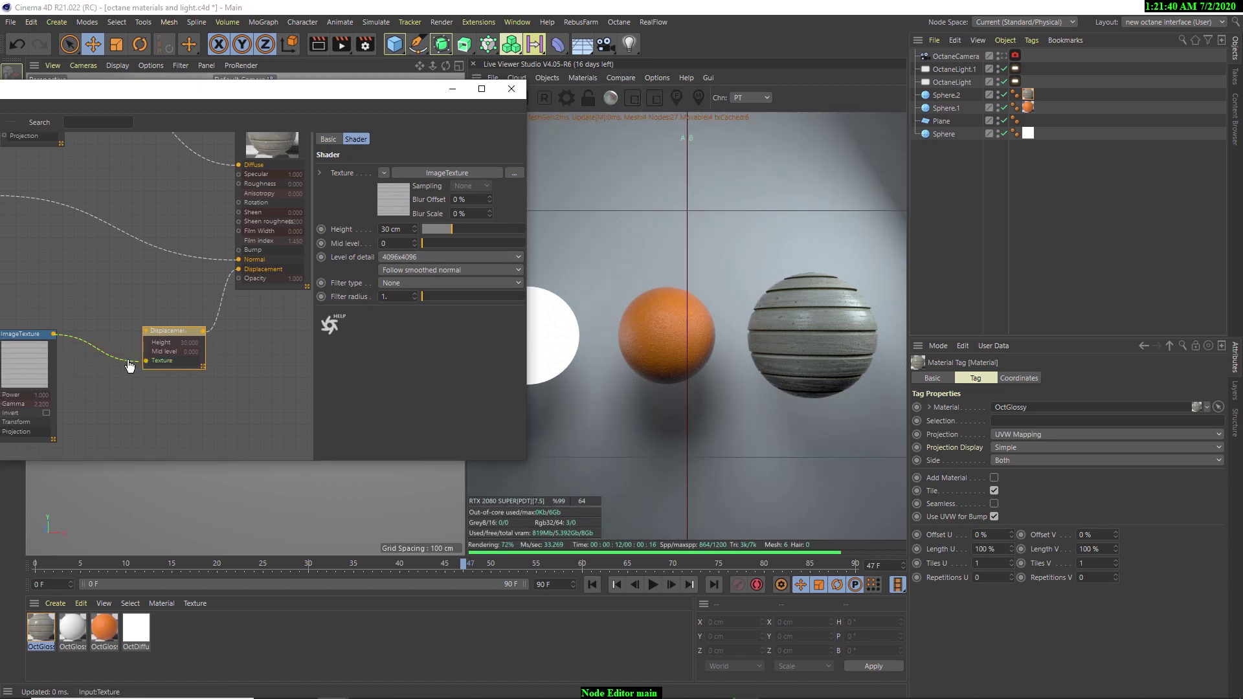
pyautogui.moveTo(129, 361); pyautogui.dragTo(130, 359)
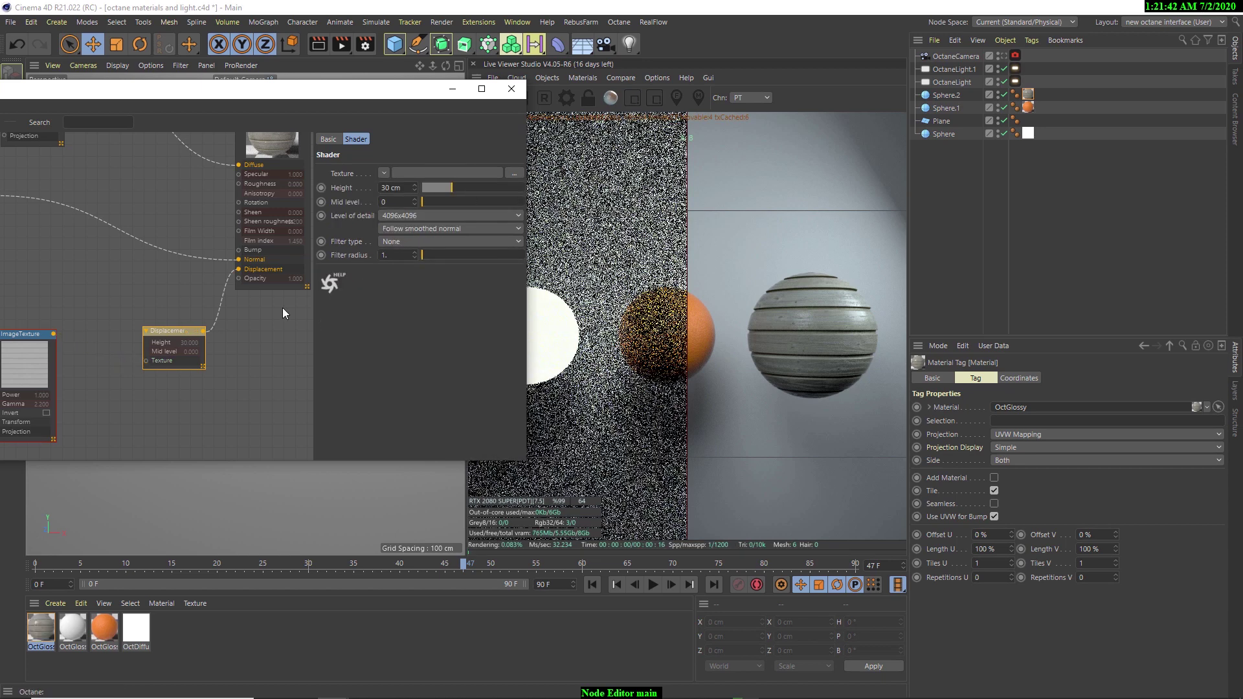
pyautogui.moveTo(437, 100); pyautogui.dragTo(399, 98)
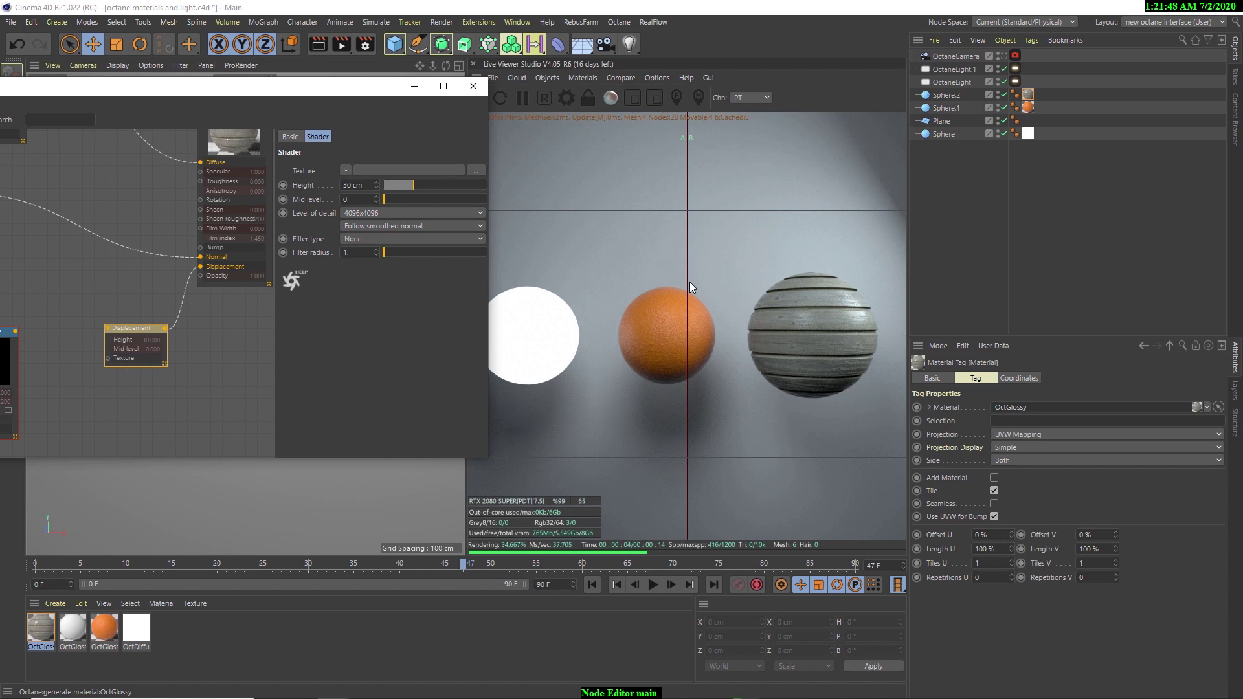
pyautogui.moveTo(688, 281); pyautogui.dragTo(728, 285)
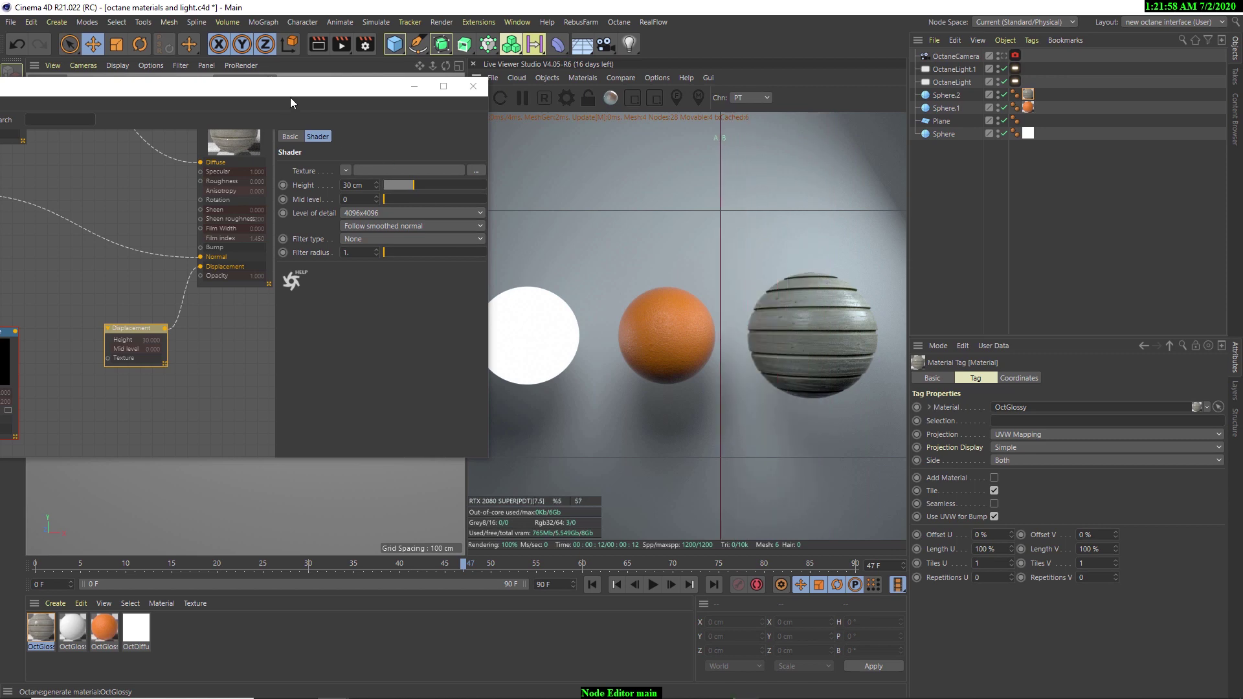
# Step: Bring the node editor back over the viewport and align the diffuse image texture node above the normal map node
pyautogui.moveTo(289, 96); pyautogui.dragTo(705, 116)
pyautogui.scroll(-4, 589, 243)
pyautogui.moveTo(589, 243); pyautogui.dragTo(553, 291, button='middle')
pyautogui.scroll(3, 497, 237)
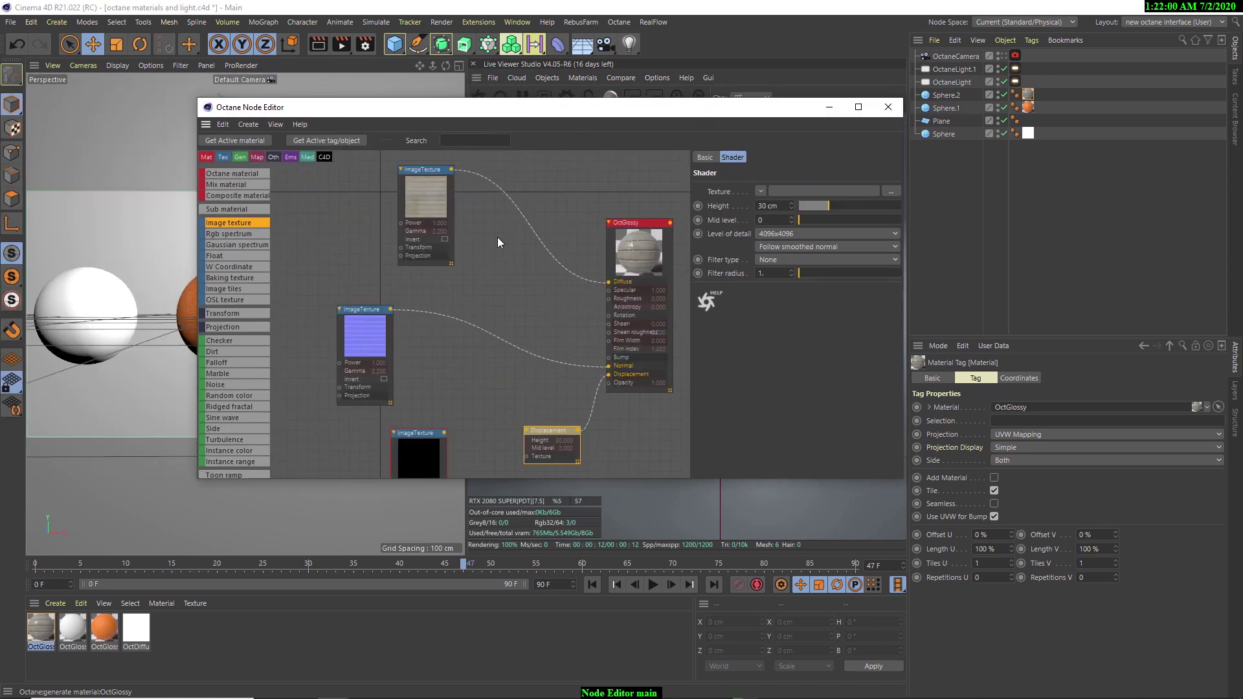
pyautogui.moveTo(432, 204); pyautogui.dragTo(374, 225)
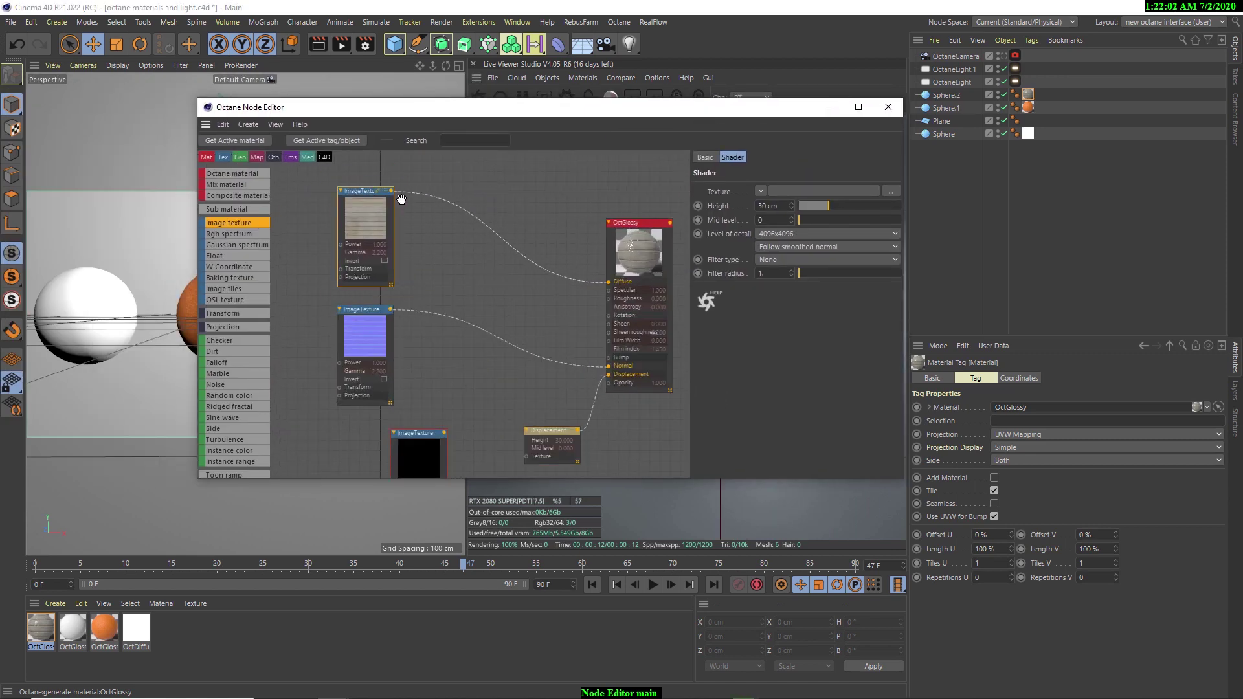
pyautogui.moveTo(576, 115); pyautogui.dragTo(450, 104)
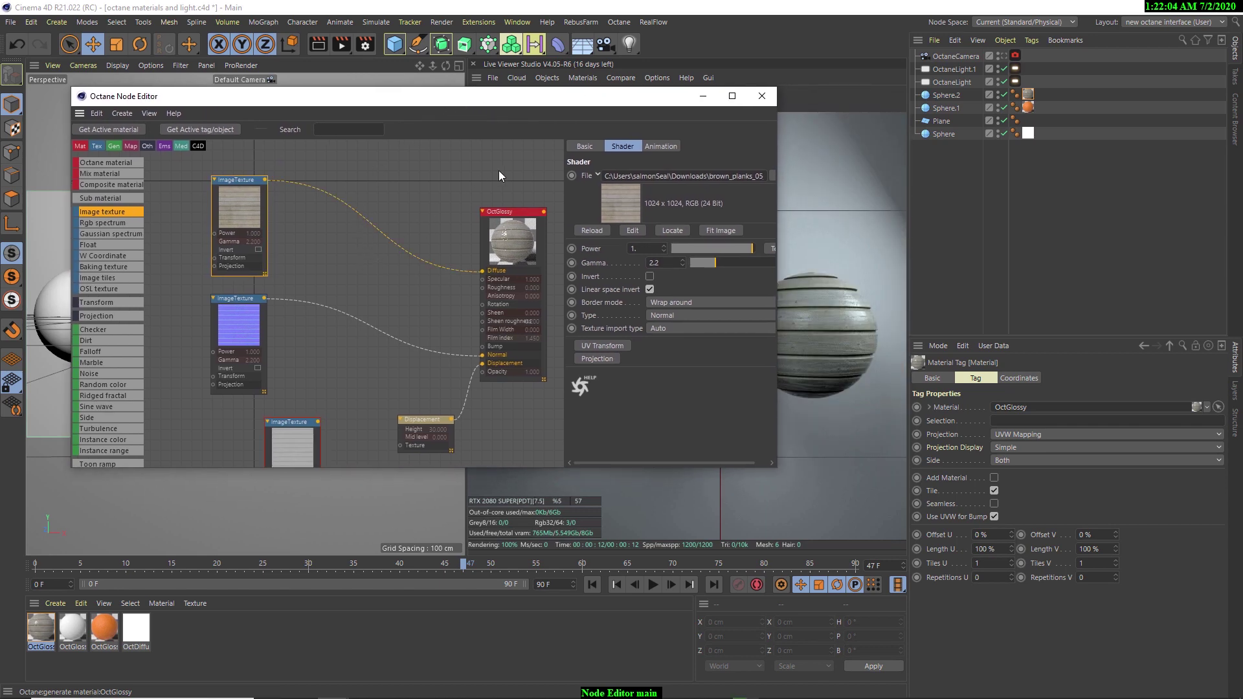